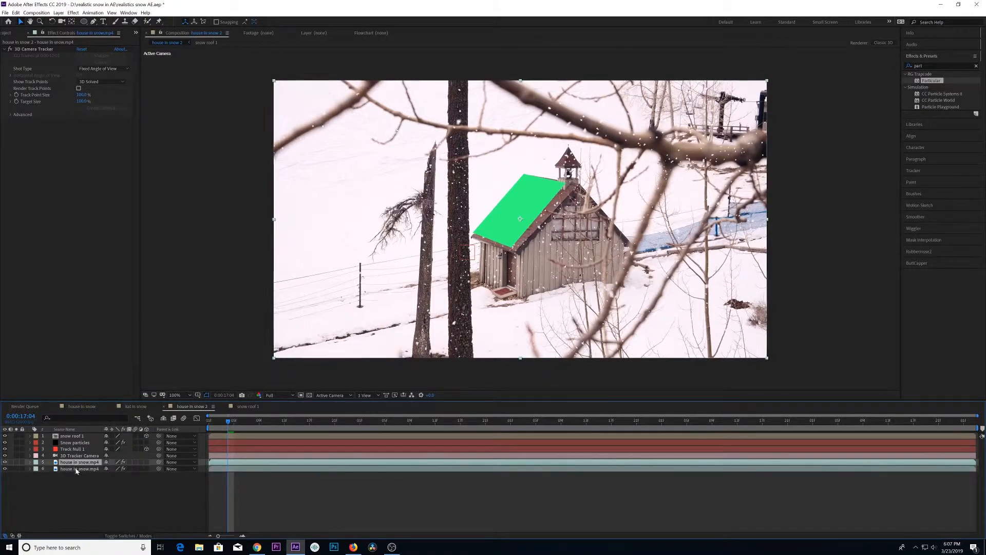
Step: Move the duplicate house in snow.mp4 layer into the snow roof 1 composition and enlarge it so its clean snow area fills the frame
key(Delete)
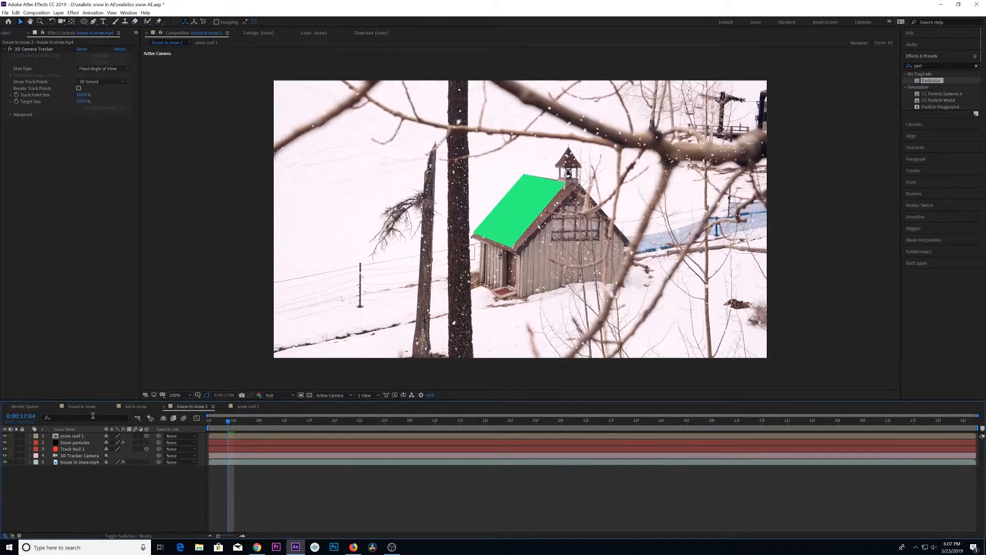
click(248, 406)
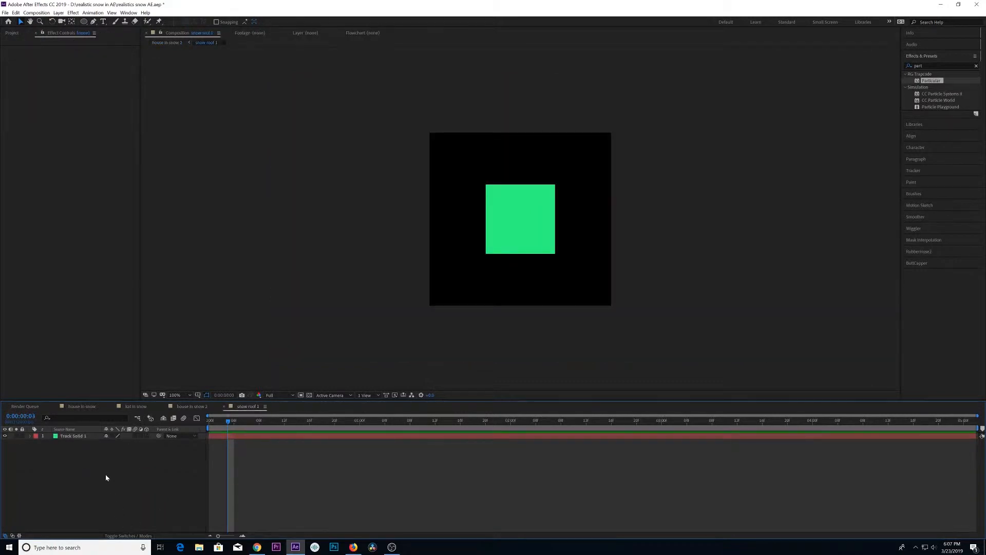
key(ctrl+v)
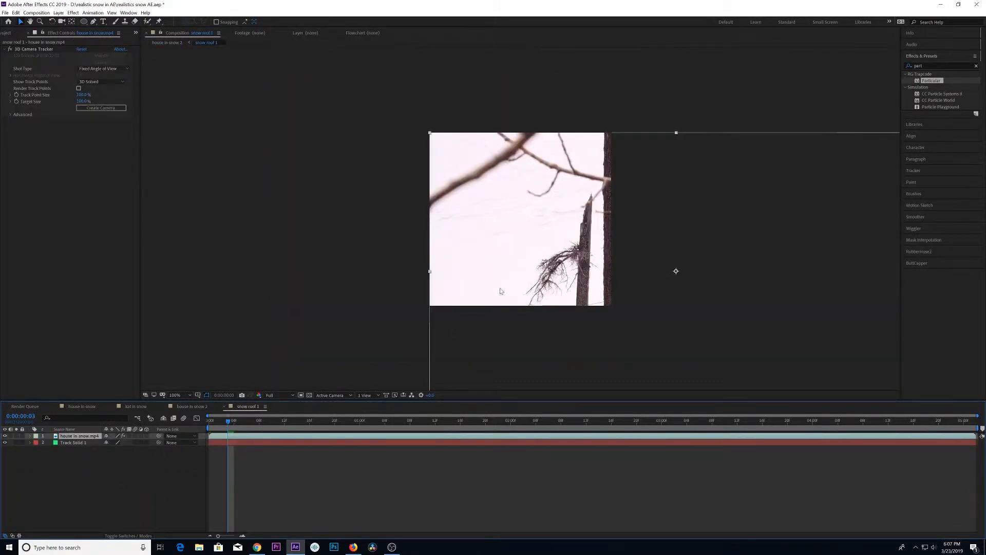
drag(498, 291, 489, 264)
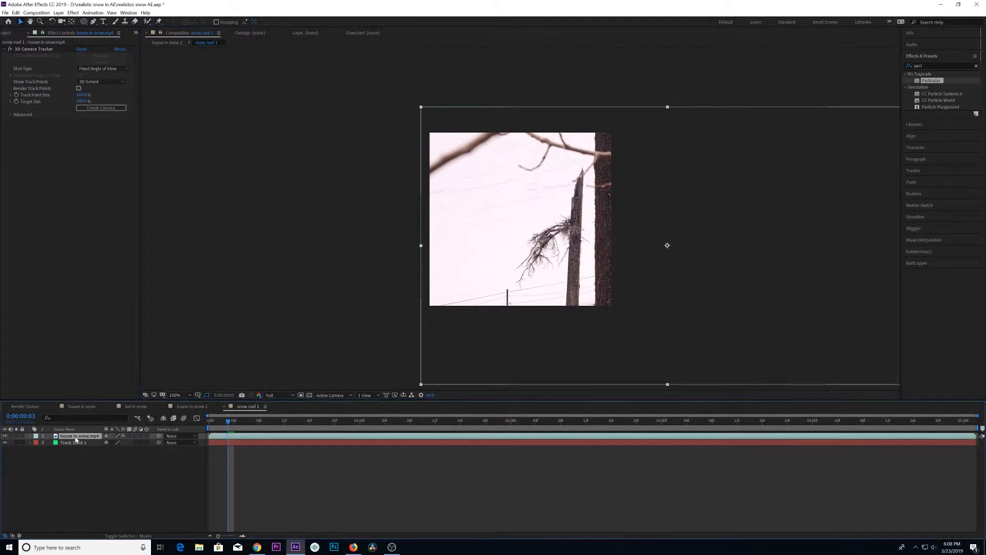
key(s)
drag(421, 108, 404, 84)
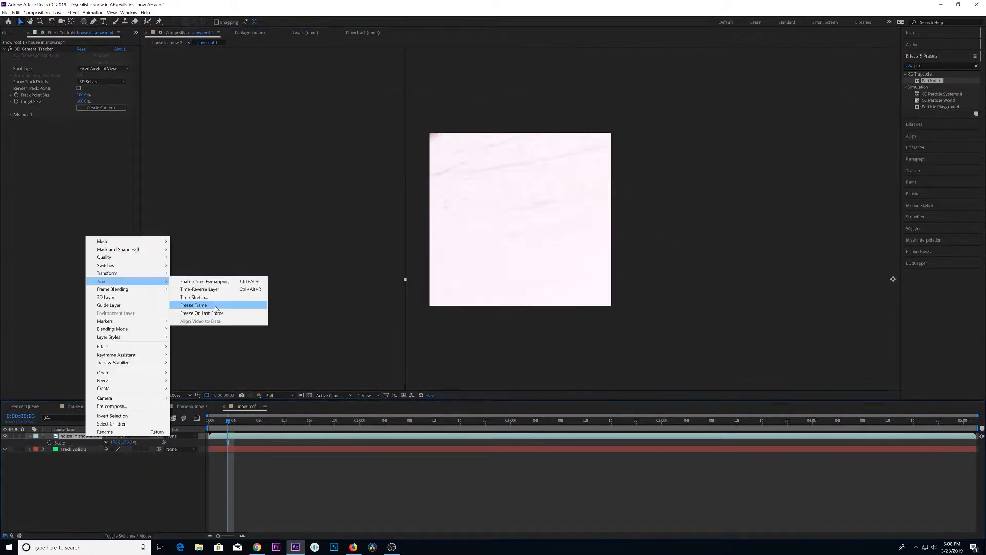
Step: Freeze the pasted house in snow.mp4 layer on the current frame and delete its 3D Camera Tracker effect
click(216, 306)
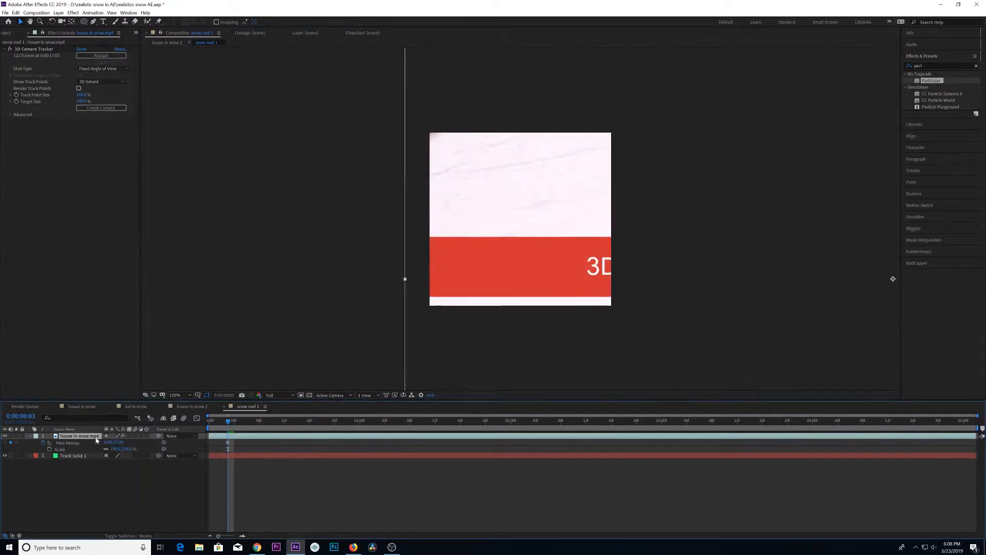
click(47, 51)
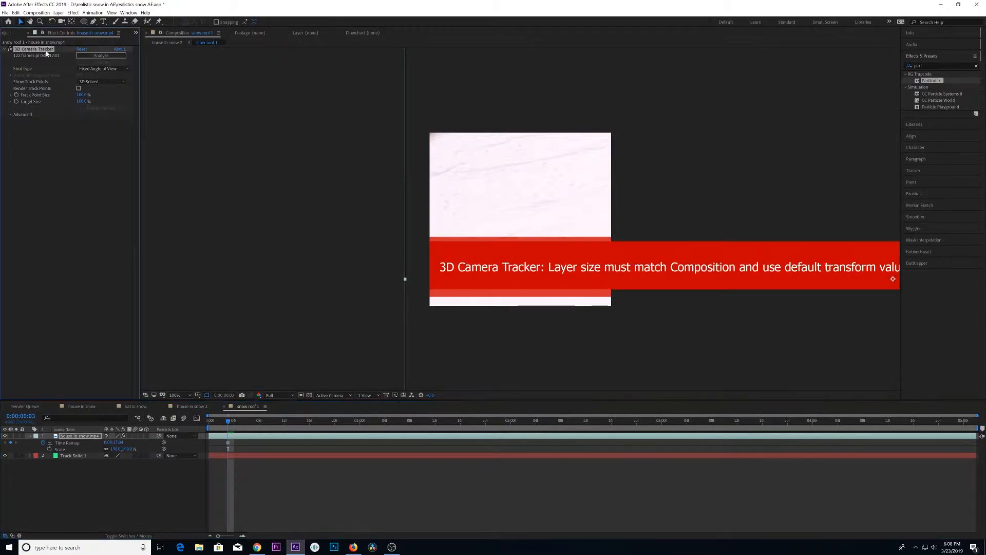
key(Delete)
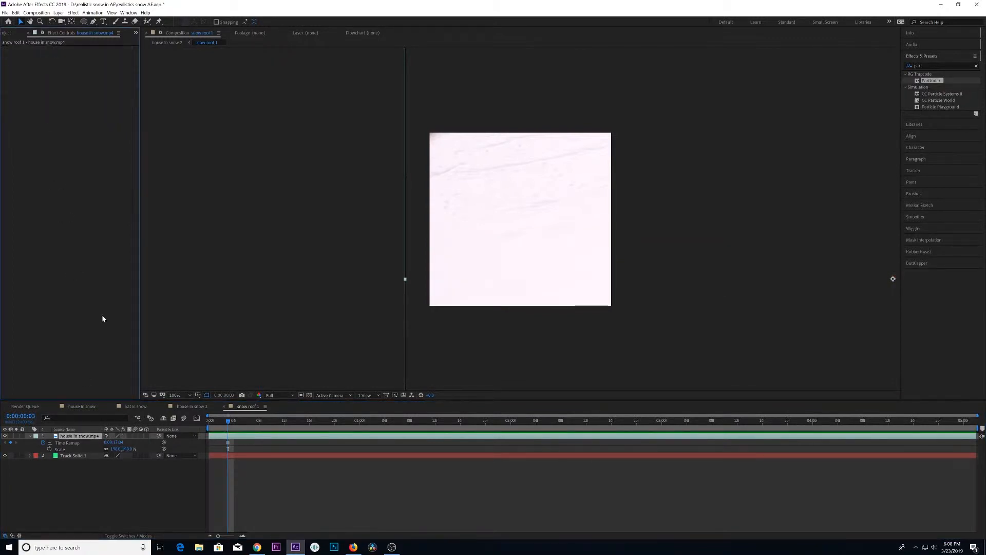
drag(244, 430, 718, 429)
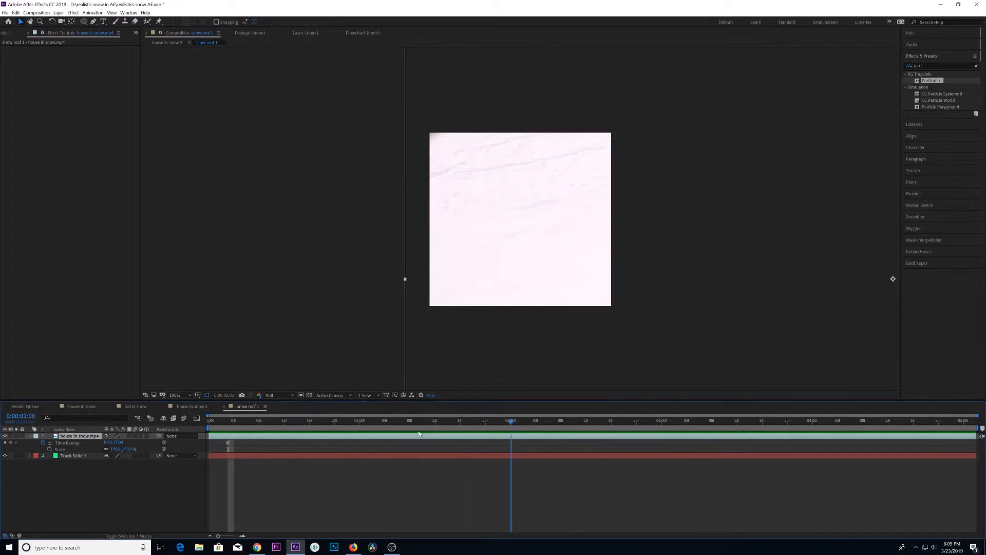
drag(419, 434, 402, 435)
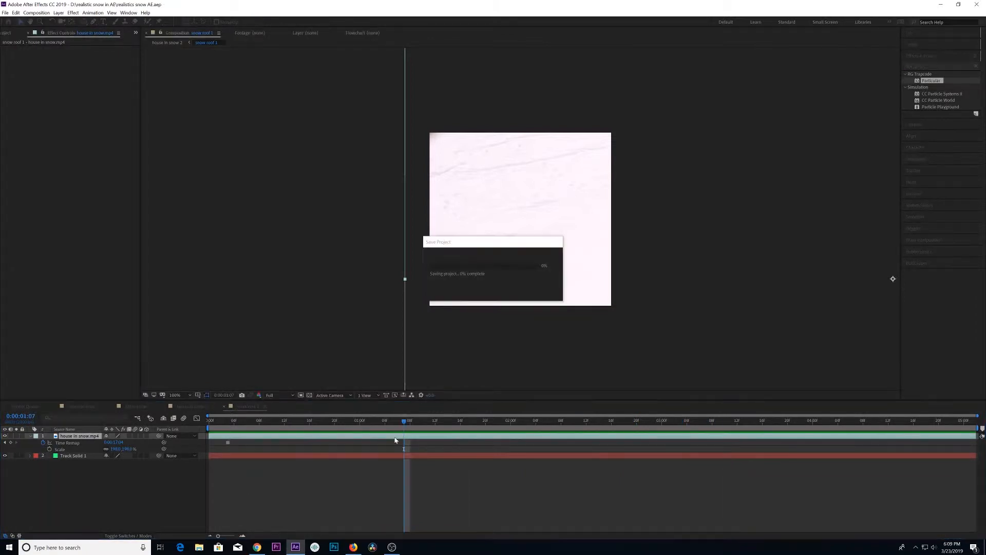
Step: In house in snow 2, hide the snow roof 1 layer, draw a mask on it around the cabin's main roof, and show it again
click(199, 408)
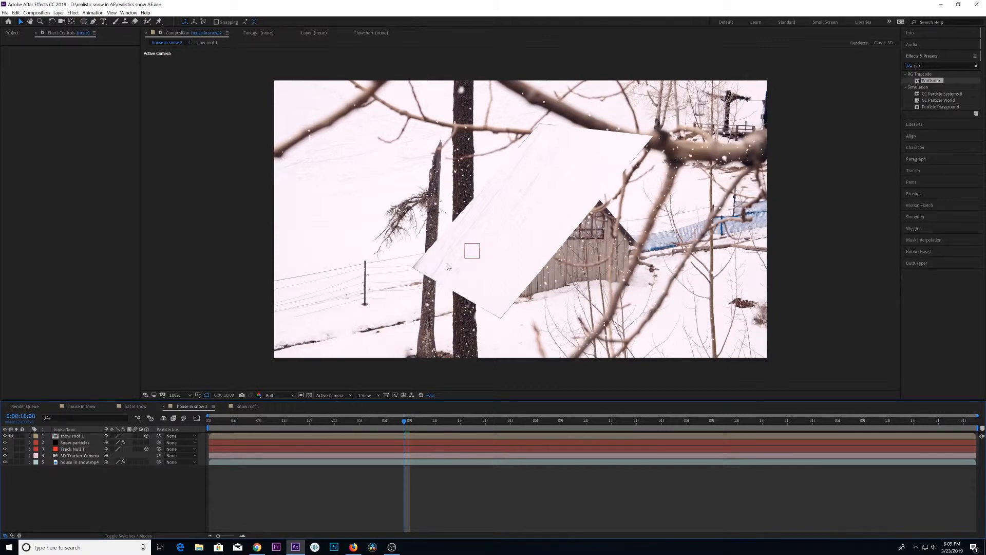
click(68, 437)
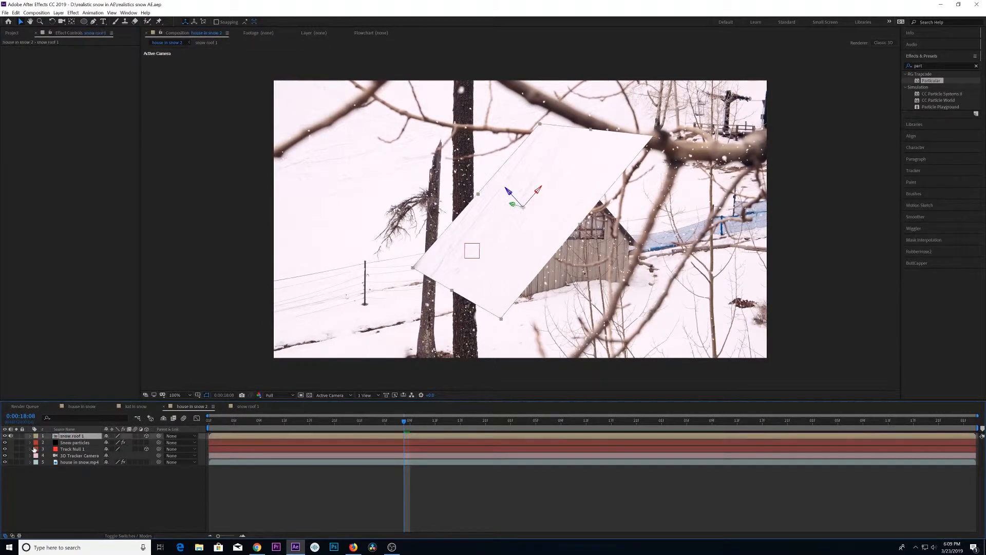
click(5, 436)
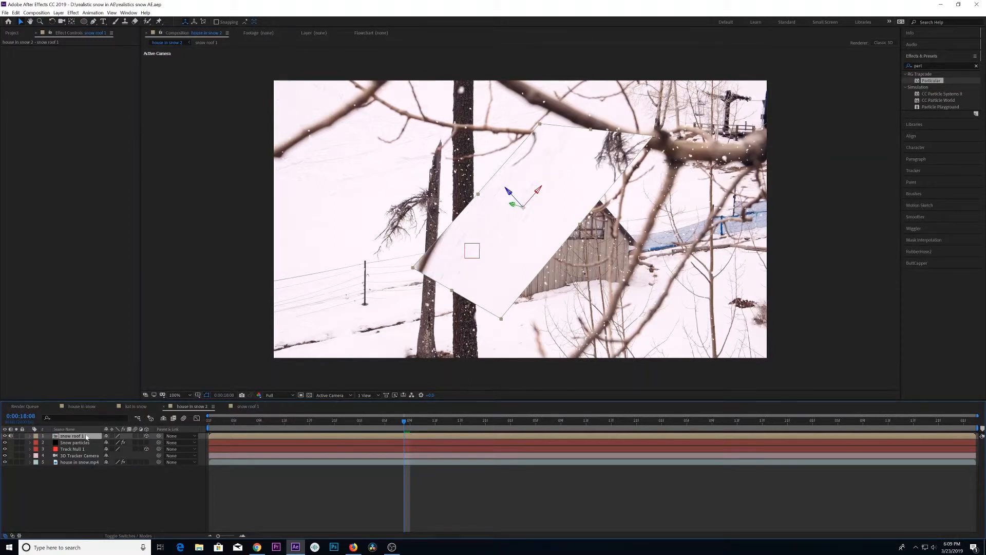
click(4, 436)
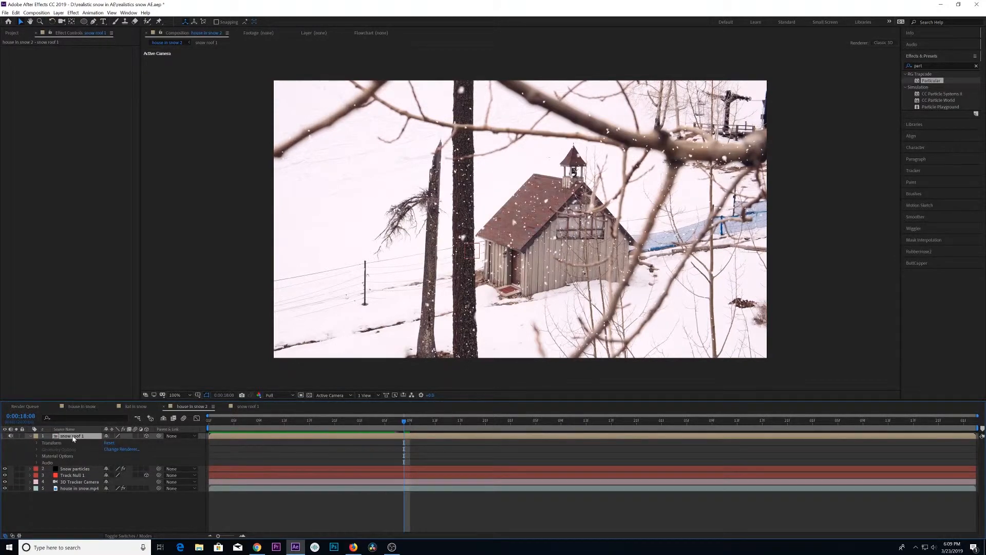
scroll(524, 199, up, 4)
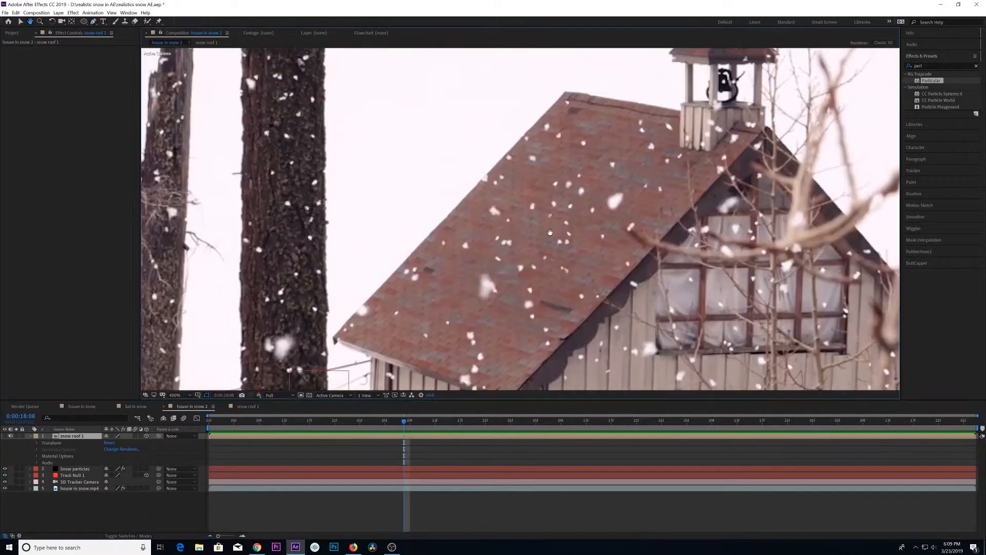
key(g)
click(334, 339)
click(564, 92)
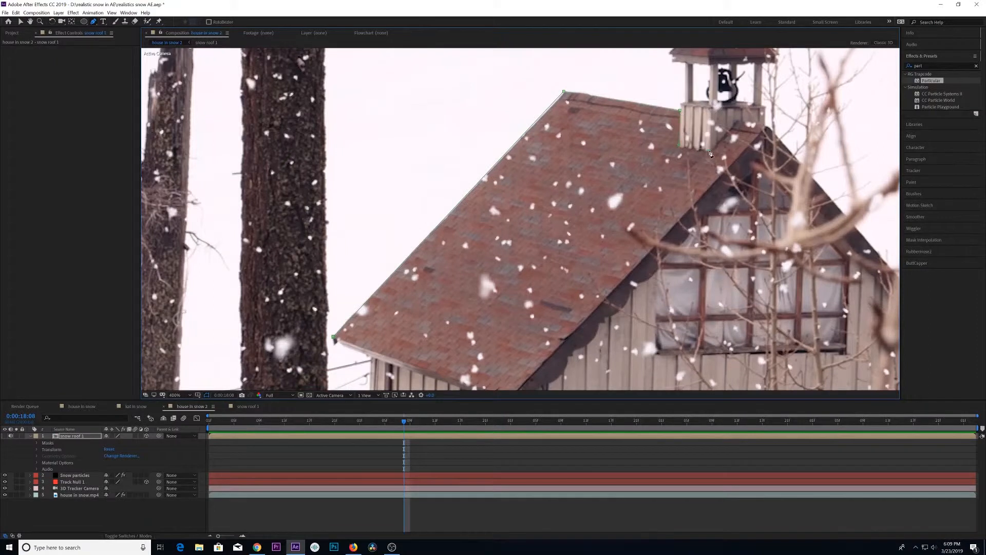
scroll(642, 215, down, 2)
click(529, 302)
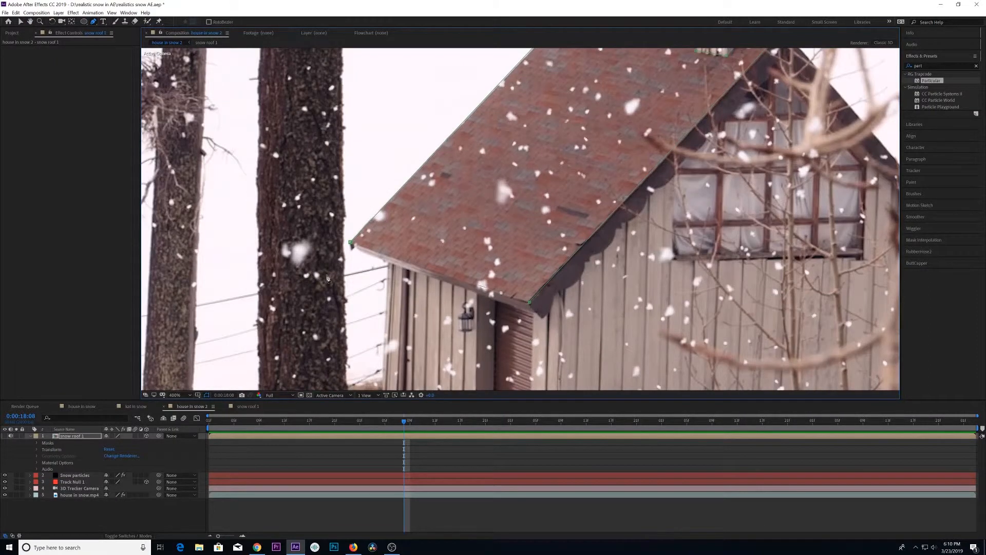
click(351, 242)
click(5, 435)
Step: Soften the edge of the snow roof 1 mask with a slight feather
click(73, 436)
key(m)
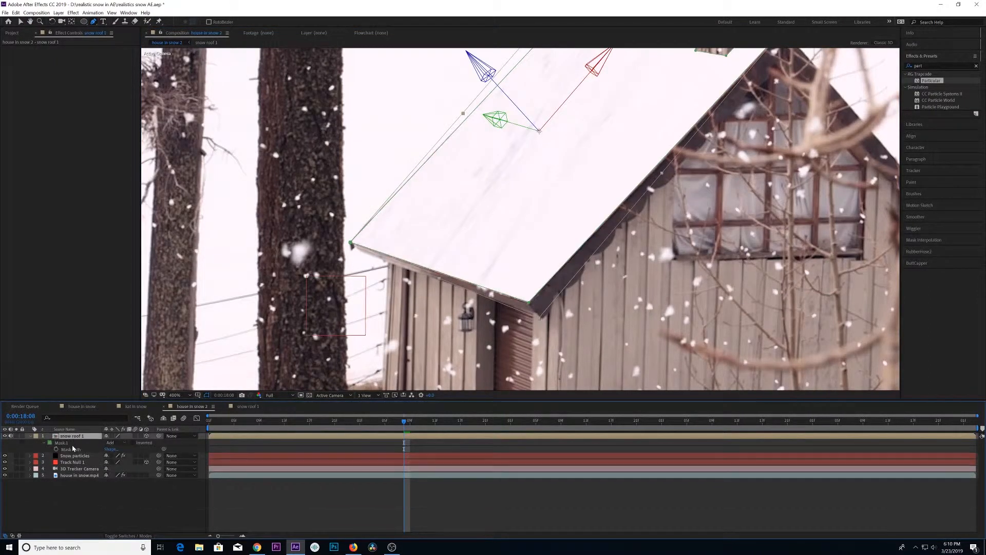
click(72, 448)
key(f)
drag(110, 449, 113, 449)
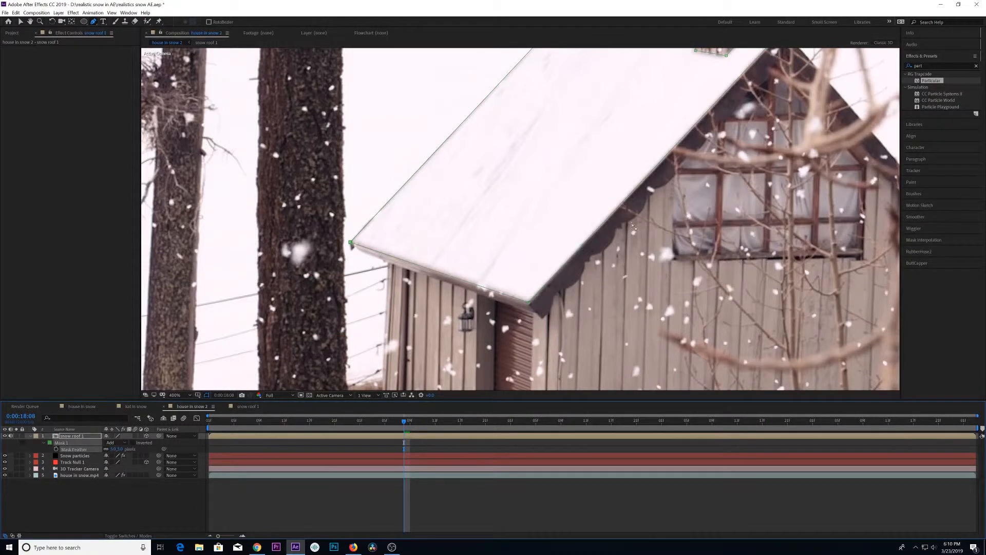
scroll(632, 225, down, 2)
key(u)
key(u)
key(v)
click(233, 317)
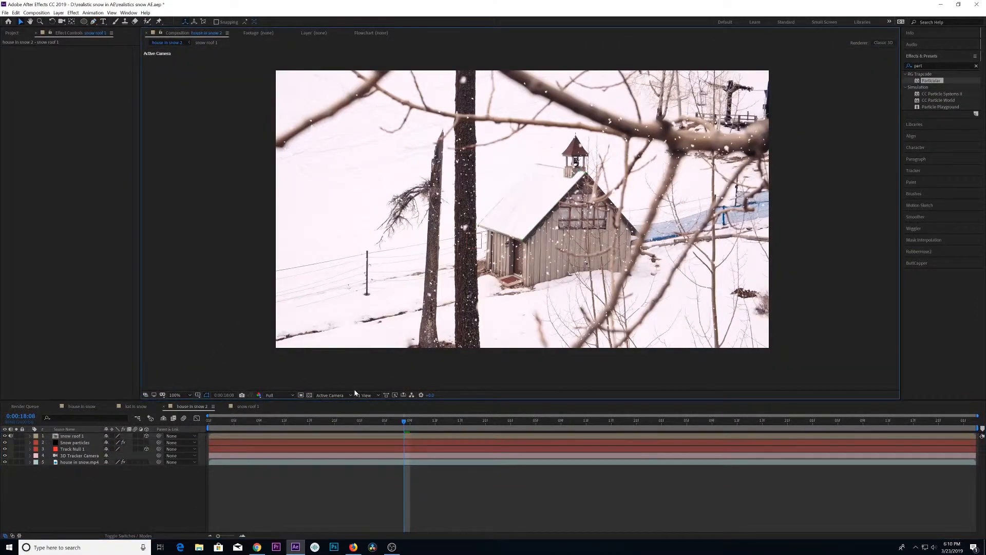
Step: Preview the shot and set the mask feather of the snow roof 1 layer to 2 pixels
click(258, 418)
key(space)
key(space)
click(72, 436)
key(m)
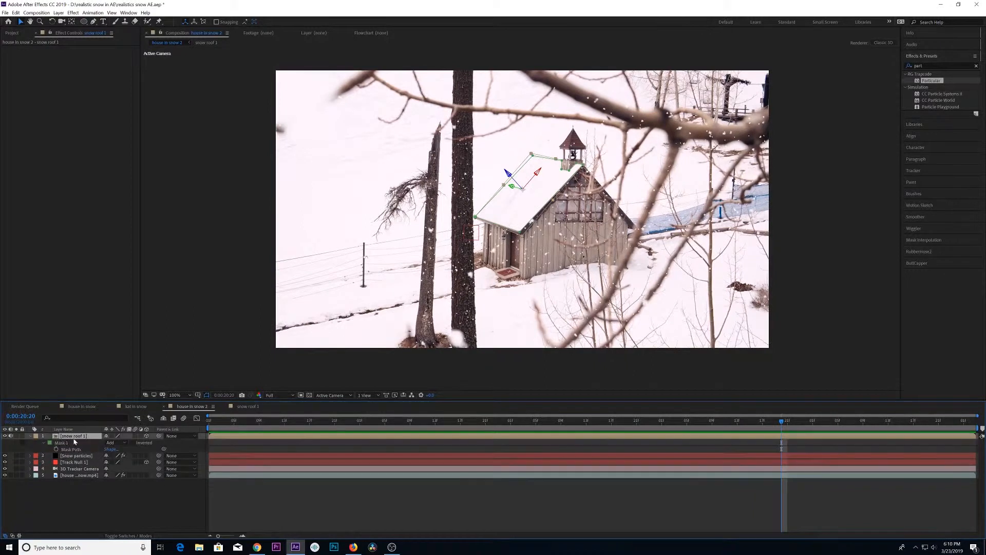
click(74, 443)
key(f)
click(114, 449)
text(2)
key(Return)
Step: Play back the shot and inspect the masked roof snow up close for how well its edges follow the cabin
key(space)
key(space)
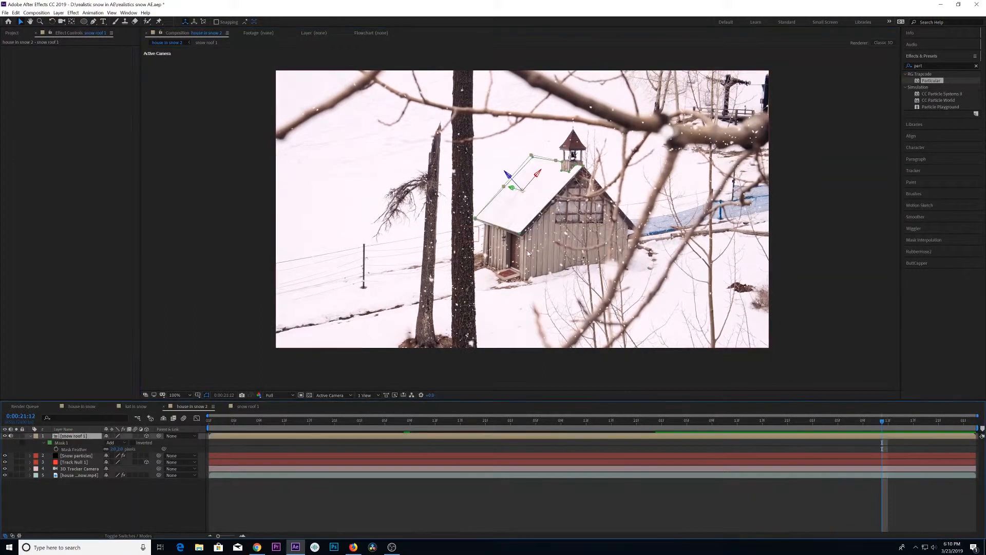
key(period)
key(period)
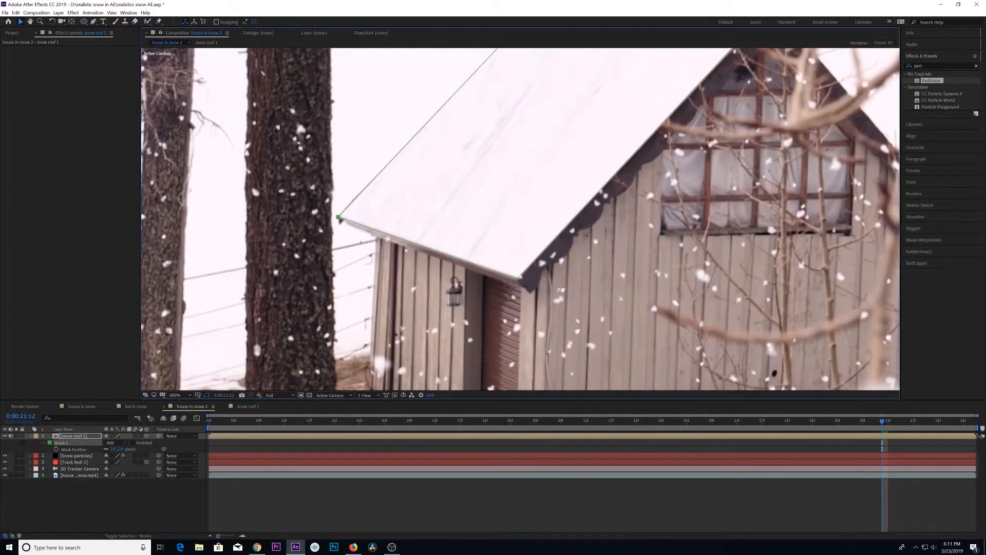
drag(701, 147, 546, 306)
key(comma)
key(comma)
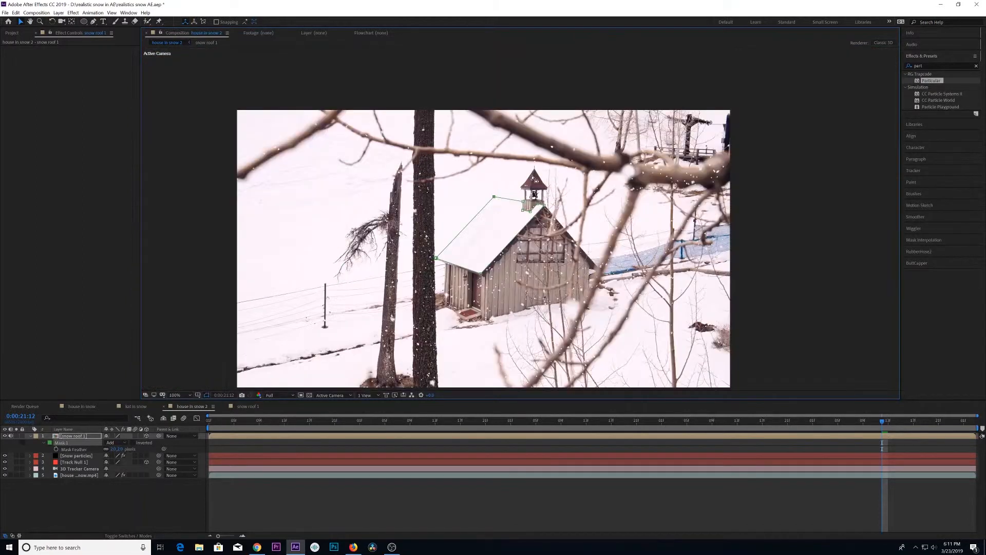
drag(308, 421, 248, 431)
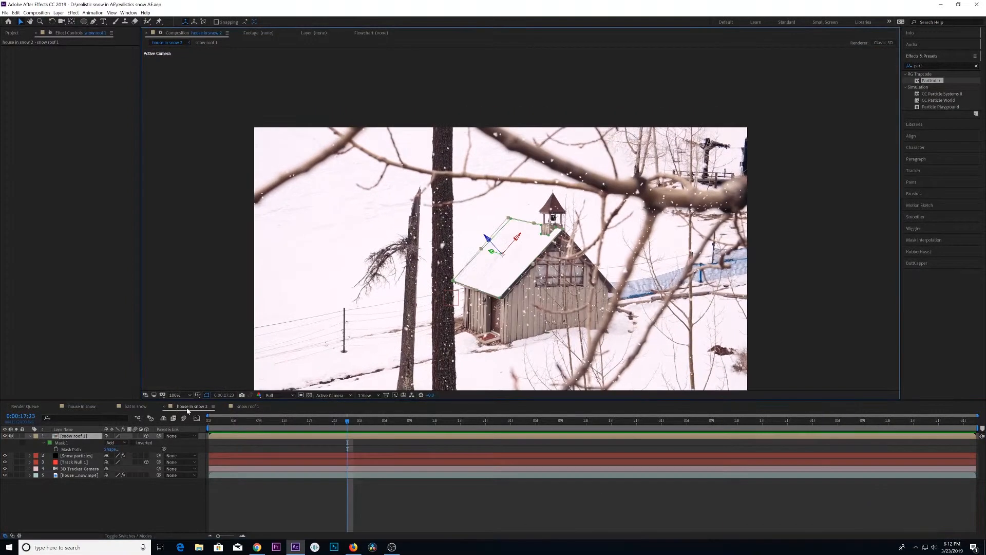
Step: Duplicate the snow roof 1 layer and rotate the copy around its X and Y axes for the bell tower roof
click(82, 436)
key(ctrl+d)
key(r)
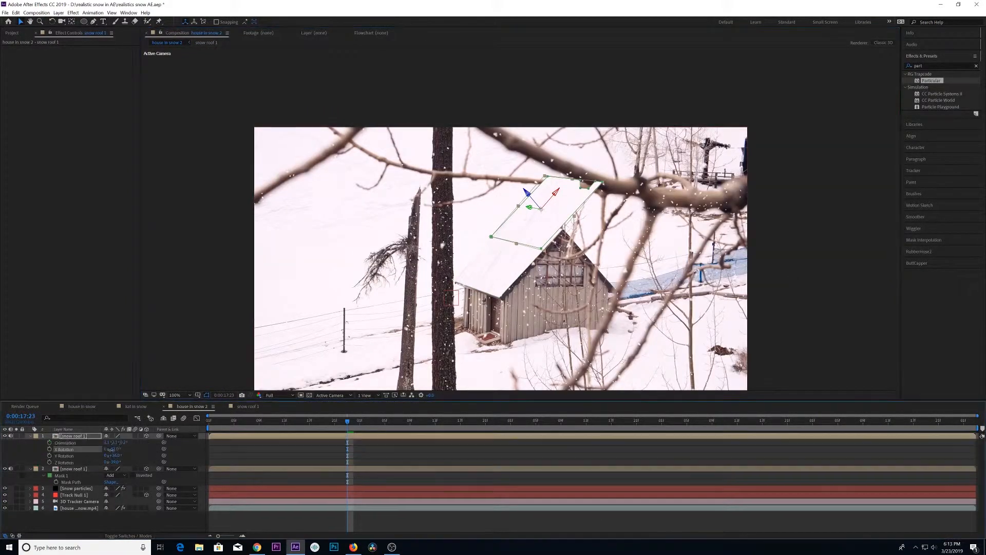
drag(112, 449, 71, 451)
mouse_move(112, 455)
mouse_down()
mouse_move(92, 464)
mouse_move(136, 449)
mouse_move(103, 457)
mouse_up()
key(p)
key(r)
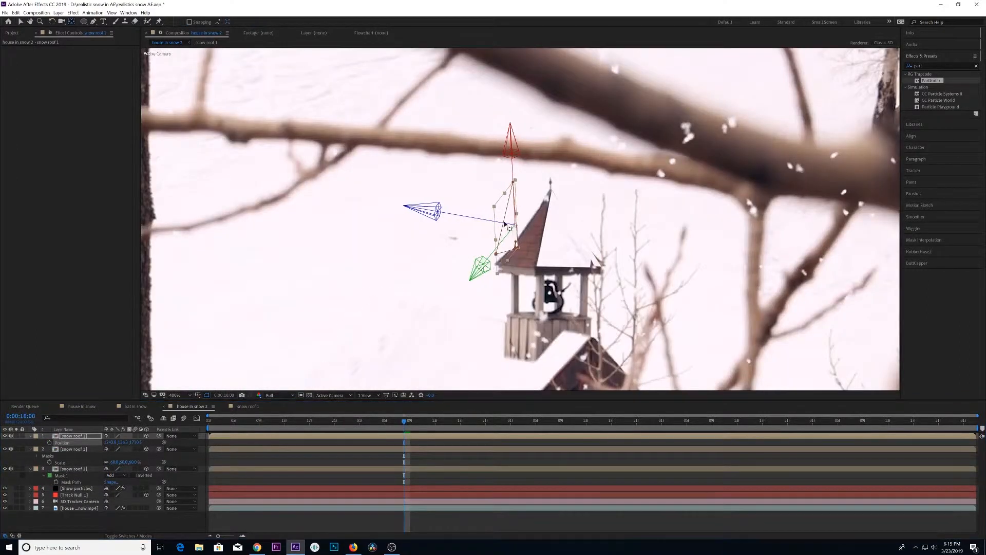
Step: Move the anchor point of the topmost snow roof 1 layer to the peak of its mask and adjust its Y rotation
drag(511, 225, 512, 182)
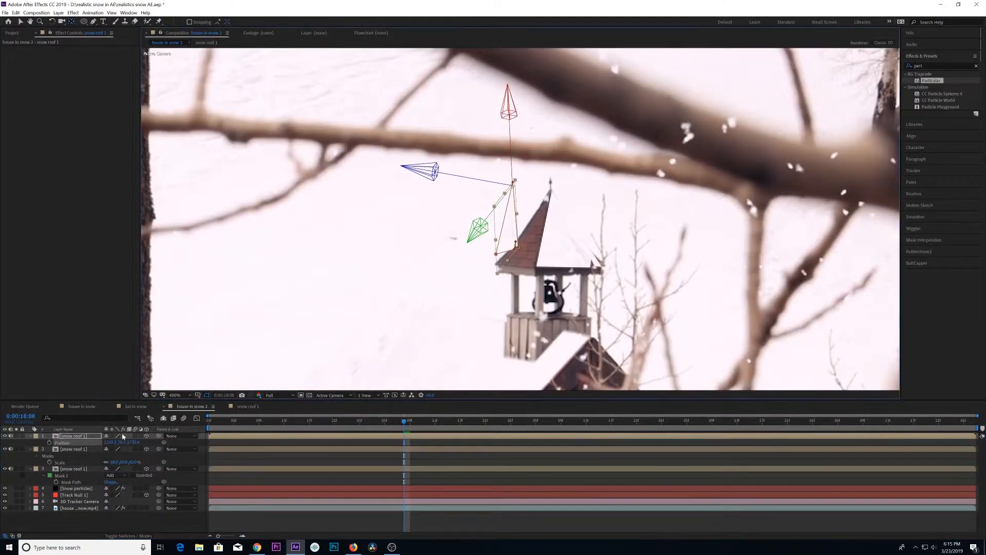
click(124, 435)
key(r)
mouse_move(112, 455)
mouse_down()
mouse_move(119, 463)
mouse_move(102, 456)
mouse_move(136, 456)
mouse_move(100, 457)
mouse_up()
click(86, 436)
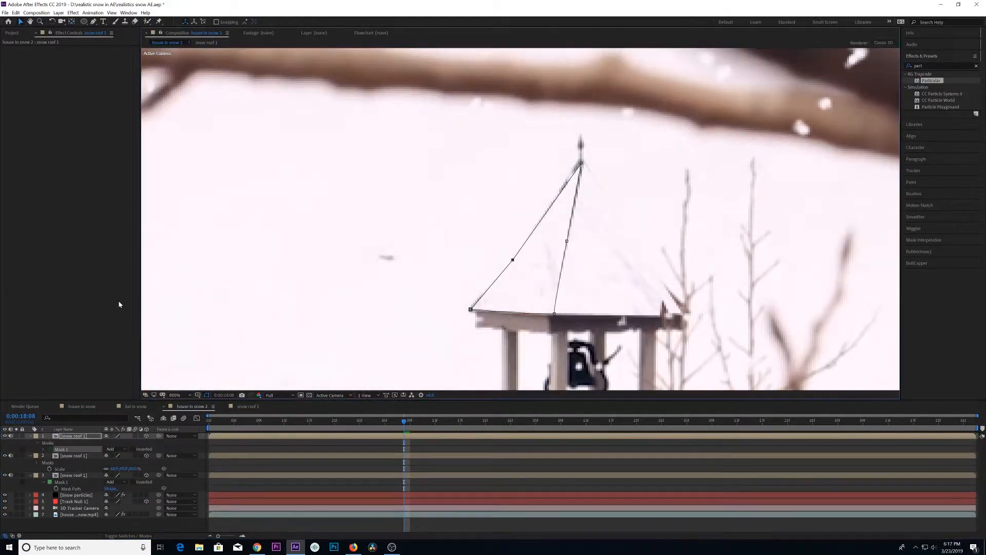
Step: Play back the shot from the beginning to check the snow on the bell tower roof
click(298, 340)
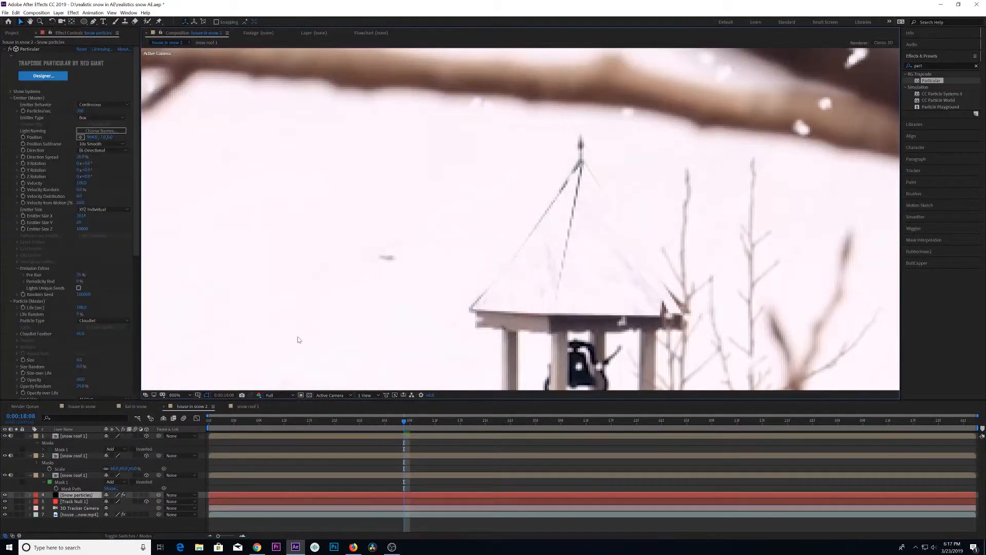
scroll(298, 340, down, 3)
drag(404, 421, 208, 421)
key(space)
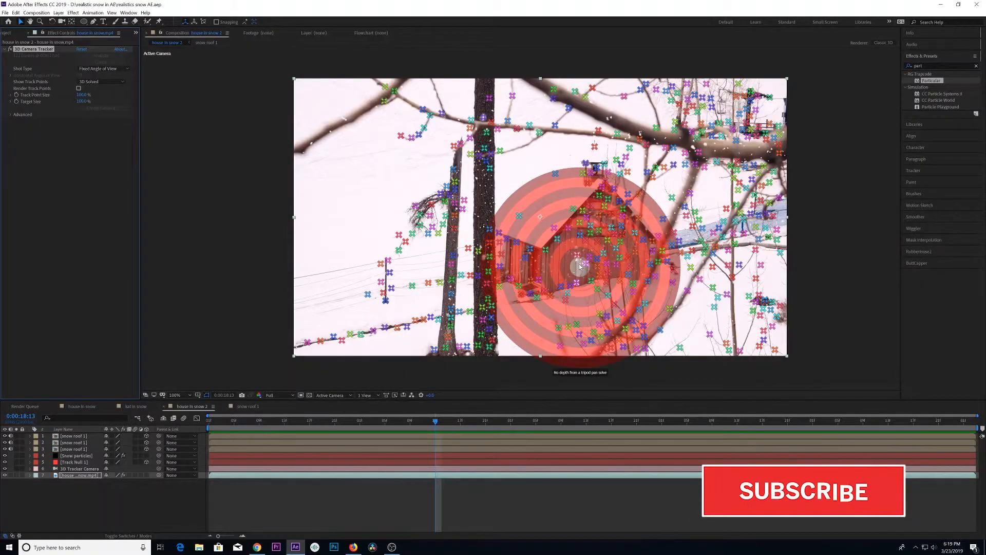
Step: Create a solid from the tracking point on the cabin's front wall and reposition it over that wall
right_click(580, 266)
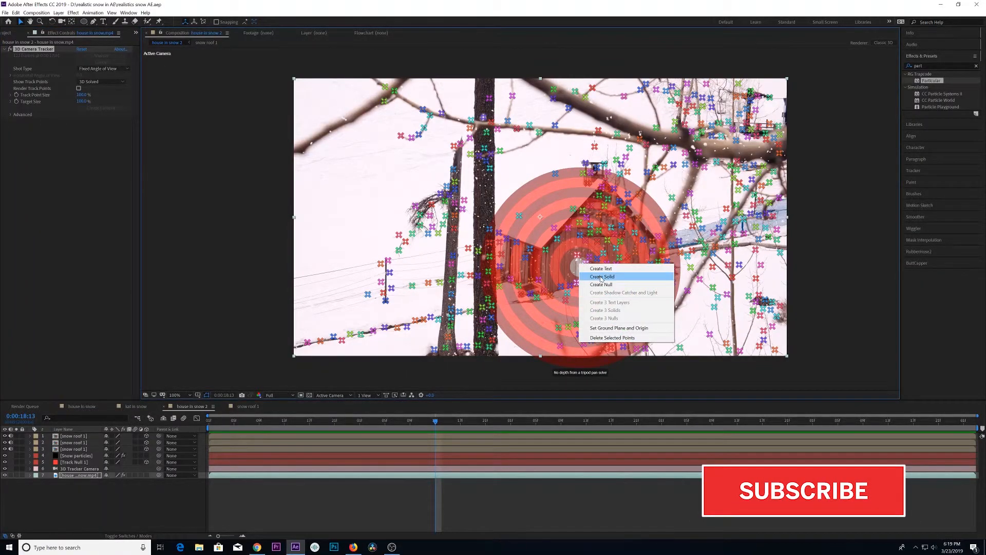
click(601, 277)
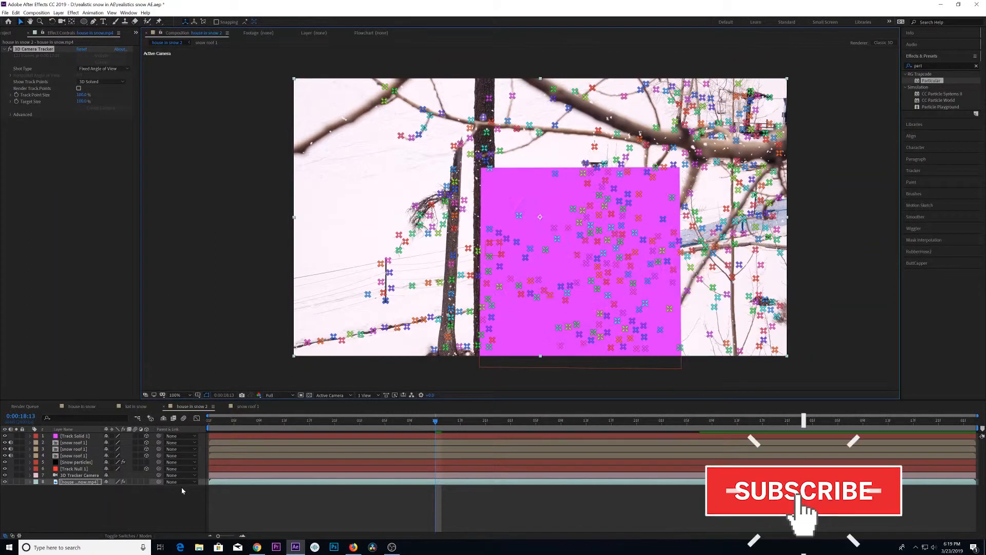
click(77, 435)
key(p)
drag(144, 442, 111, 449)
key(r)
drag(582, 236, 560, 259)
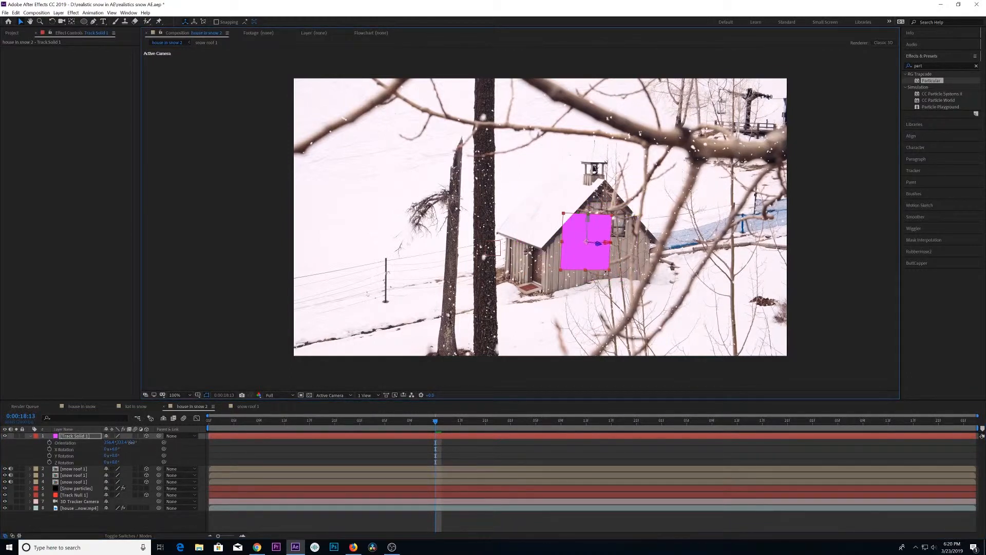
Step: Adjust the track solid's orientation and its X and Y rotation to match the cabin's front wall, and play back the shot
drag(132, 442, 129, 442)
drag(110, 449, 110, 456)
drag(435, 421, 194, 432)
key(space)
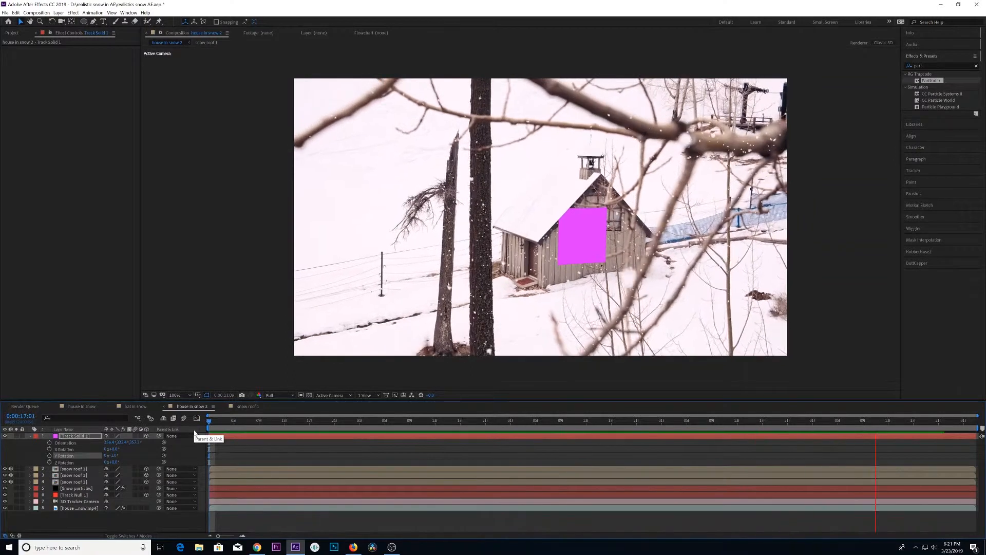
Step: Stop playback, save the project and pre-compose the track solid on the front wall as "snow side of the house 1"
key(space)
key(ctrl+s)
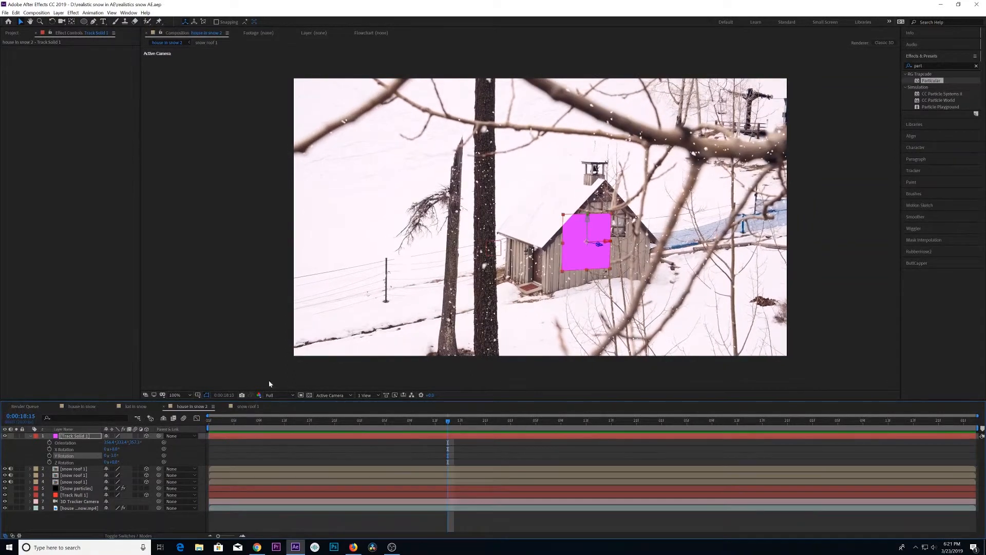
right_click(162, 465)
click(85, 393)
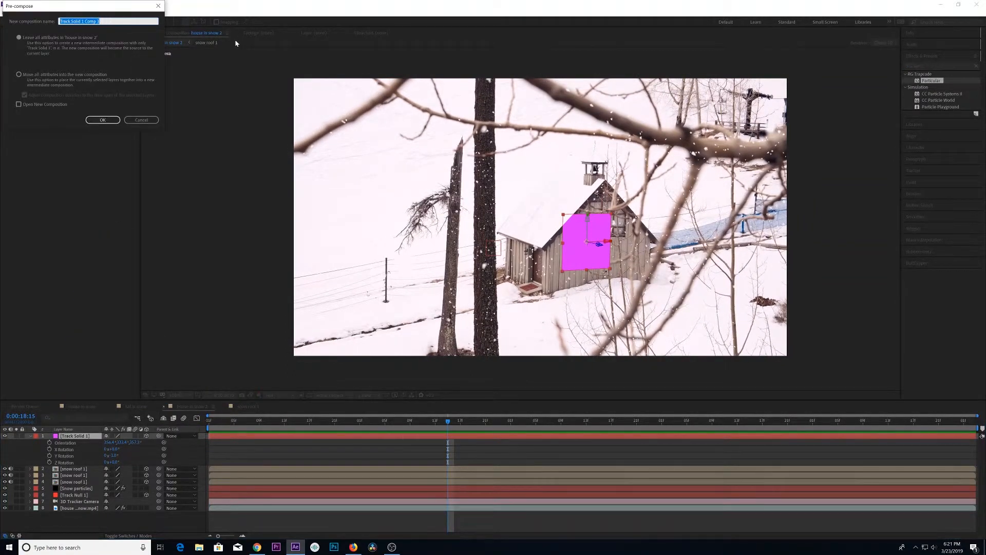
text(snow)
text(side of the house 1)
key(Return)
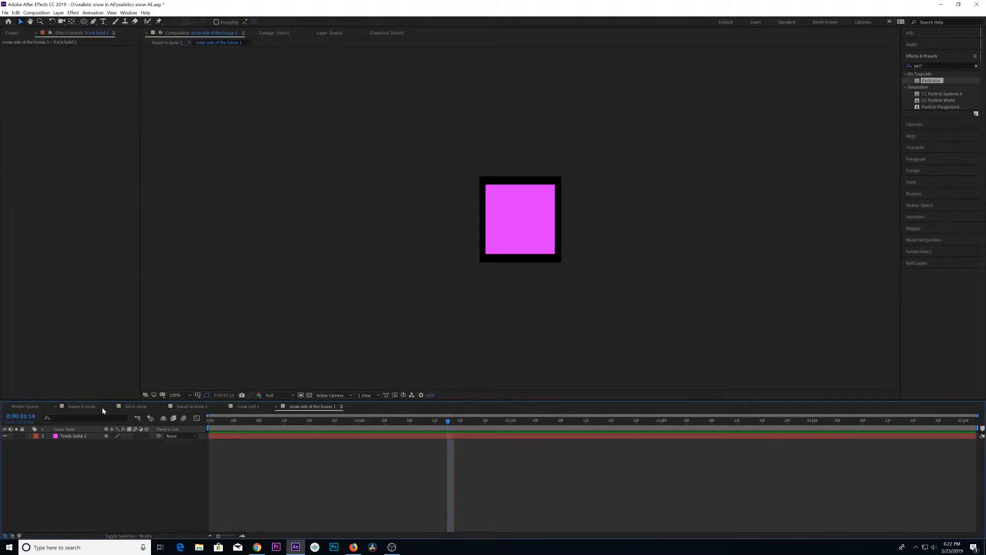
Step: Copy the snow particles layer from house in snow 2 into the snow side of the house 1 composition and reposition it over the solid
click(204, 407)
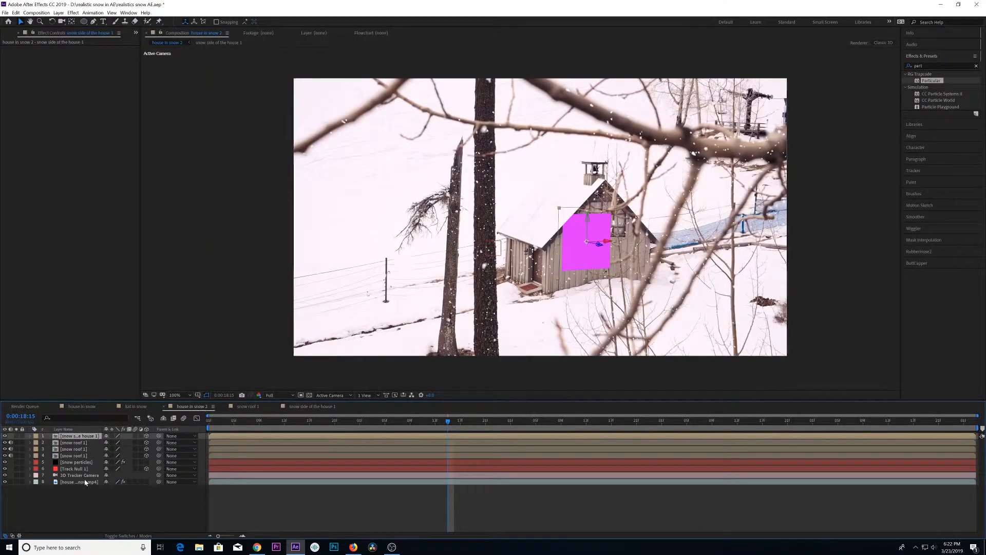
click(80, 463)
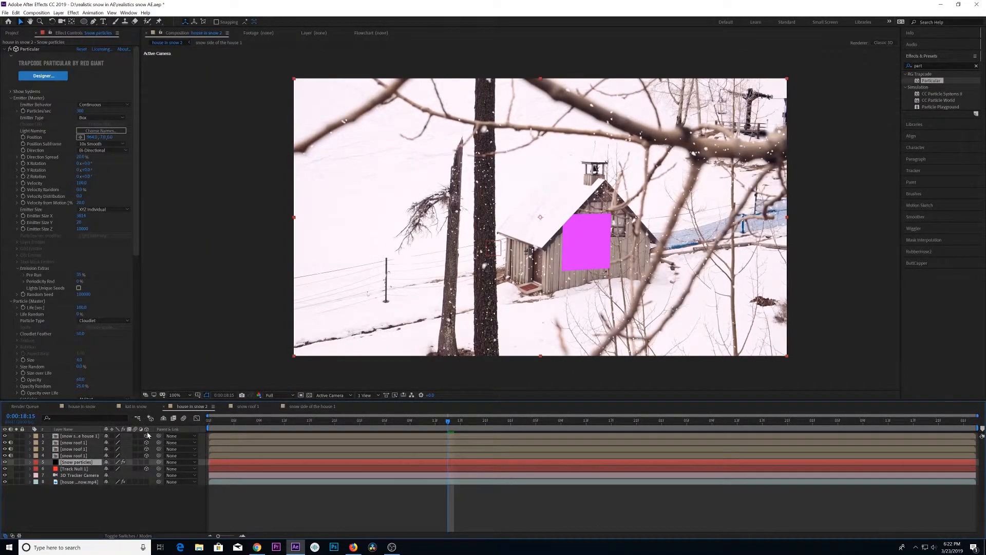
click(318, 408)
key(ctrl+v)
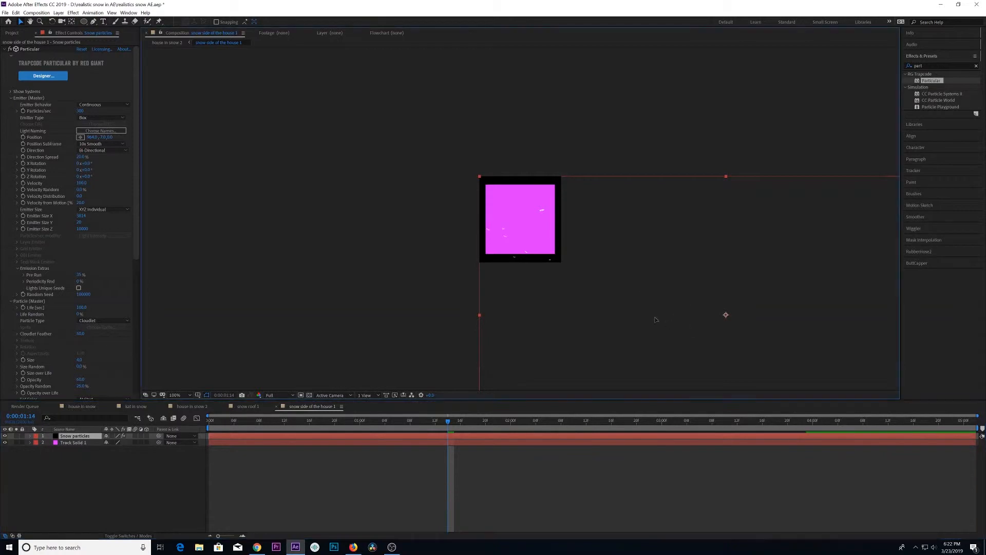
drag(686, 323, 525, 226)
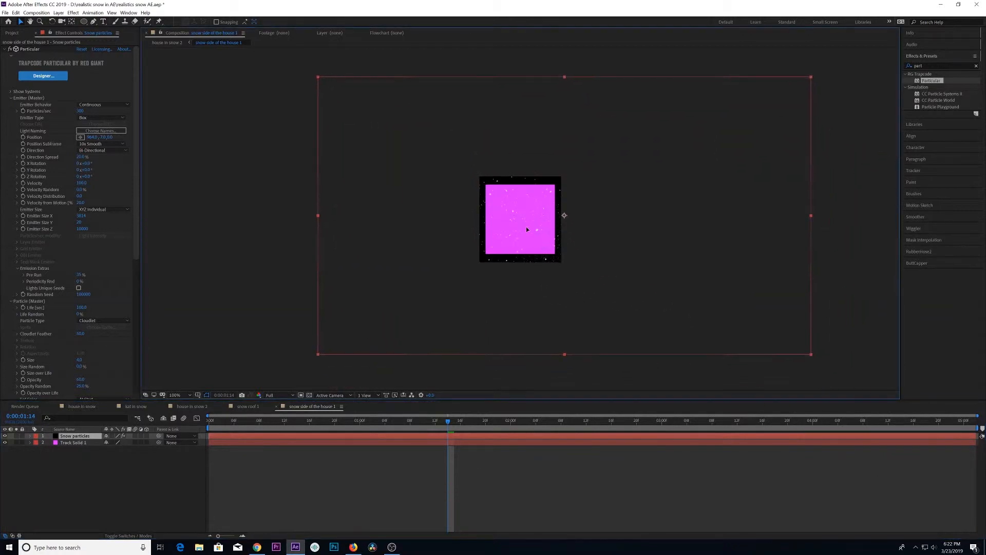
Step: Play back the snow side of the house 1 composition from near its start to check the falling particles over the solid
drag(448, 420, 249, 430)
key(space)
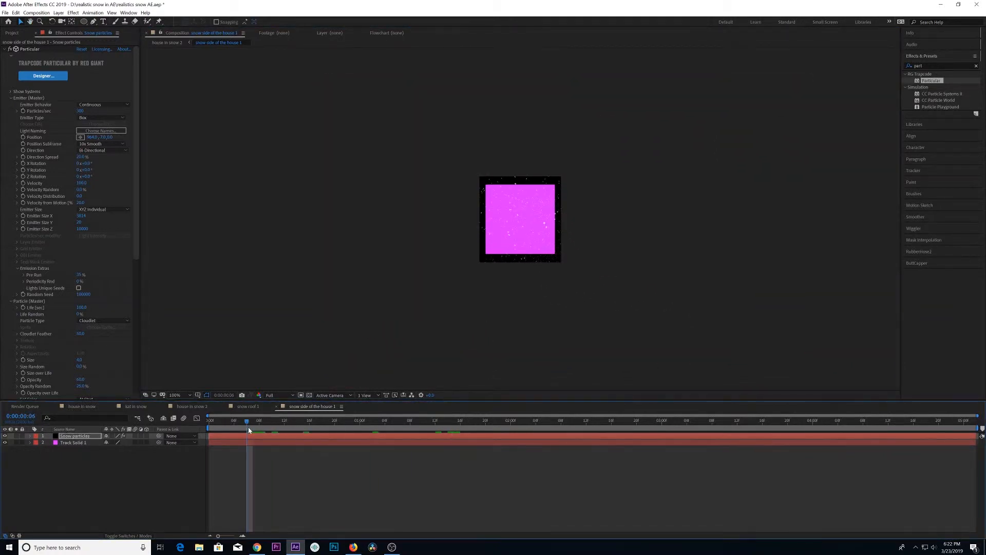
key(space)
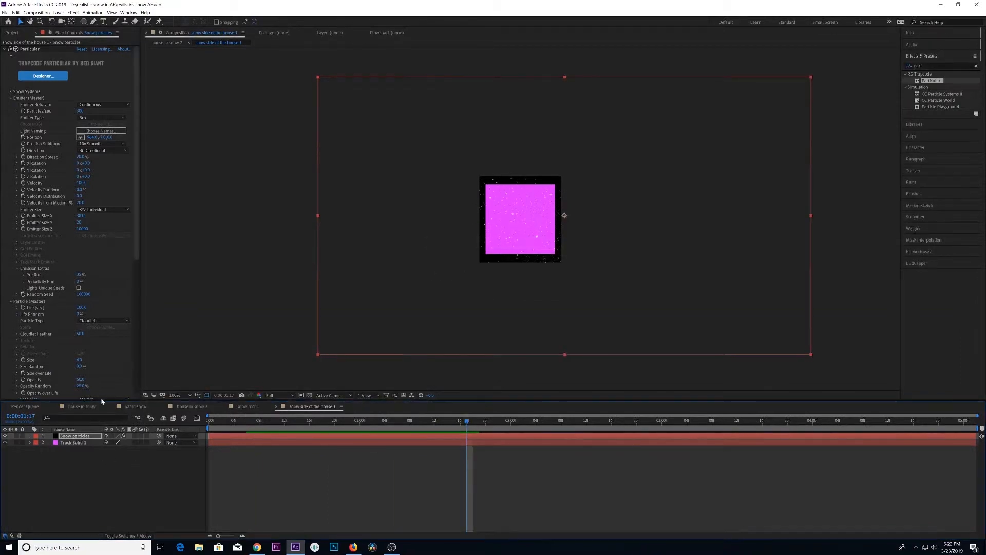
click(194, 406)
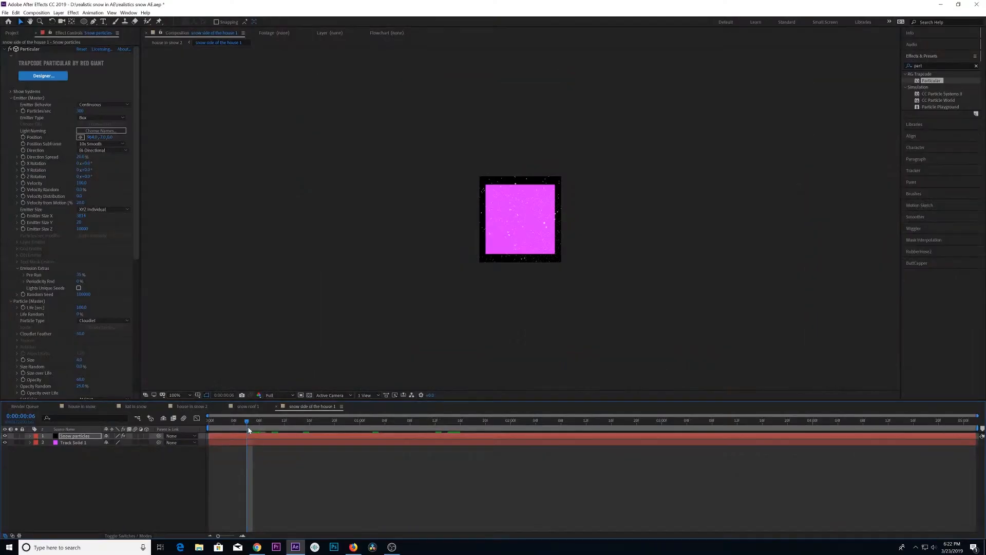
key(space)
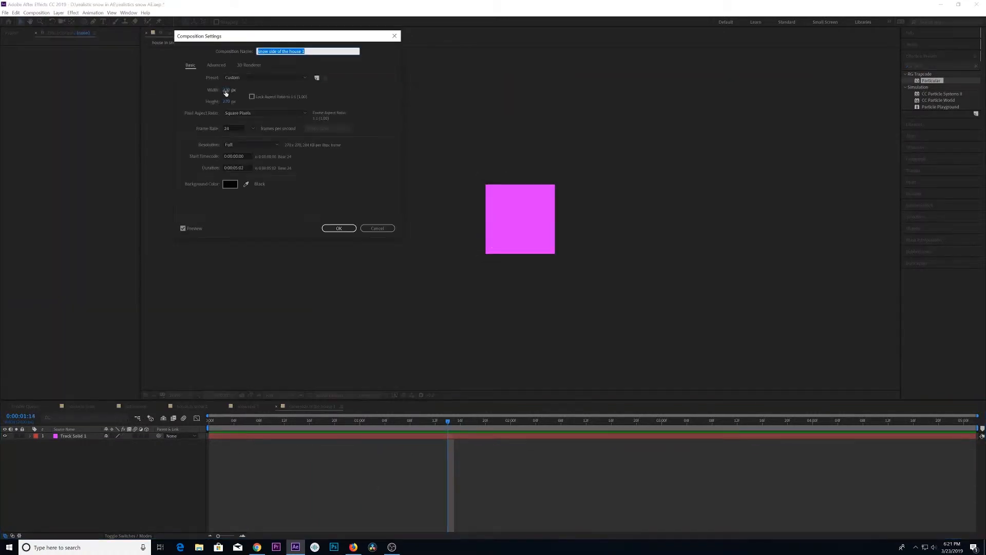
Step: Increase the width of the snow side of the house 1 composition and play back its tracked snow layer over the cabin footage
drag(226, 92, 235, 90)
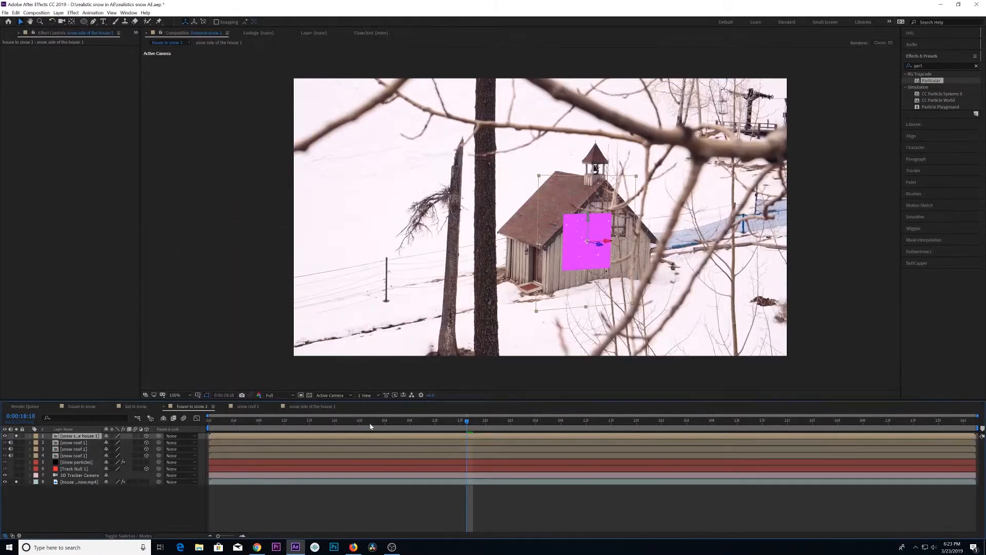
drag(469, 422, 296, 433)
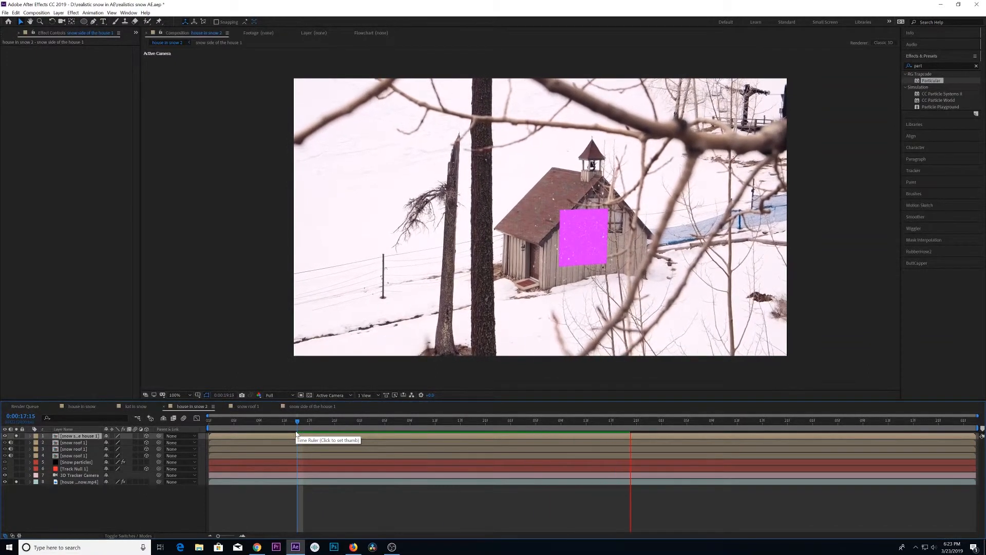
key(space)
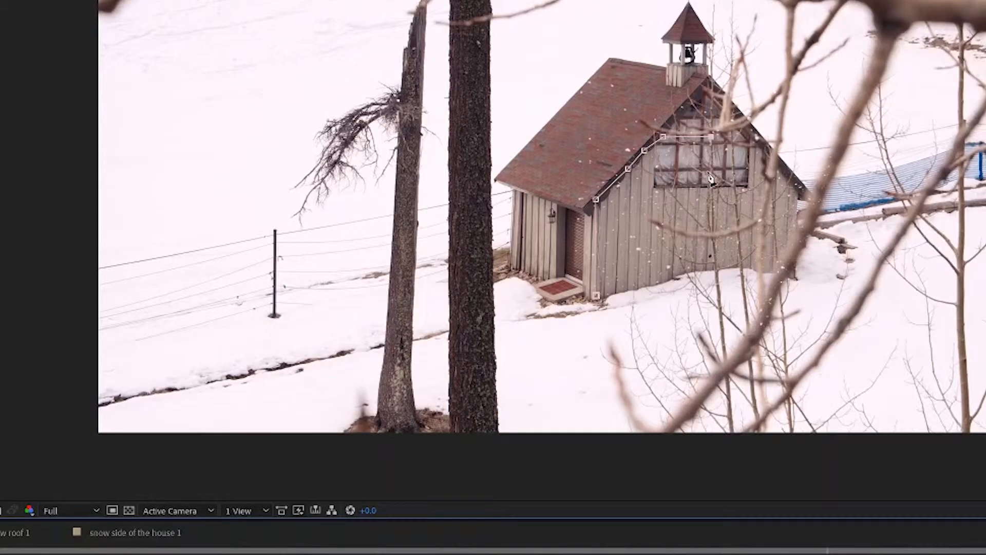
Step: Draw a mask on the side-of-house snow layer around the cabin's front wall, tracing around the branches in front of it, and play back the shot
click(711, 202)
drag(688, 239, 701, 245)
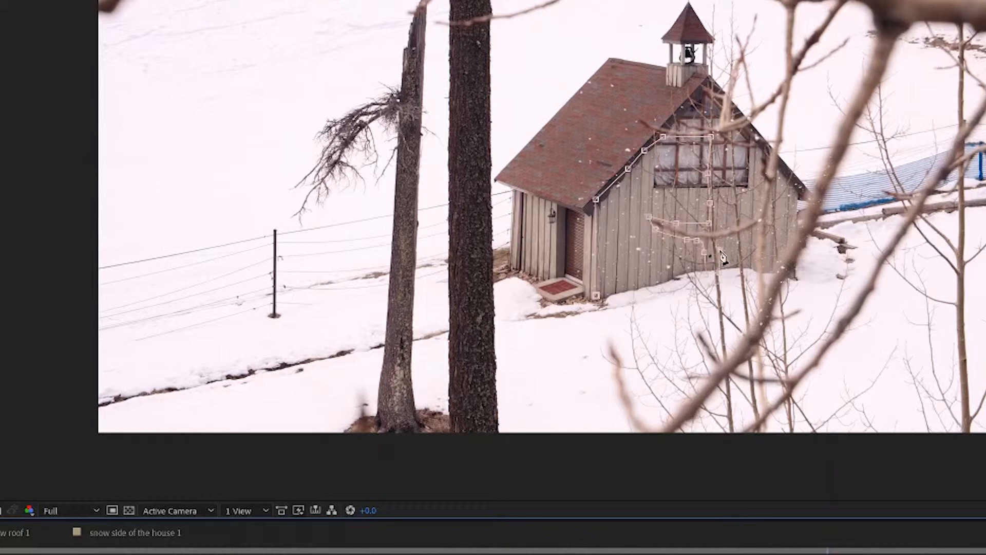
click(747, 264)
click(750, 225)
click(727, 218)
click(722, 192)
click(725, 159)
click(734, 157)
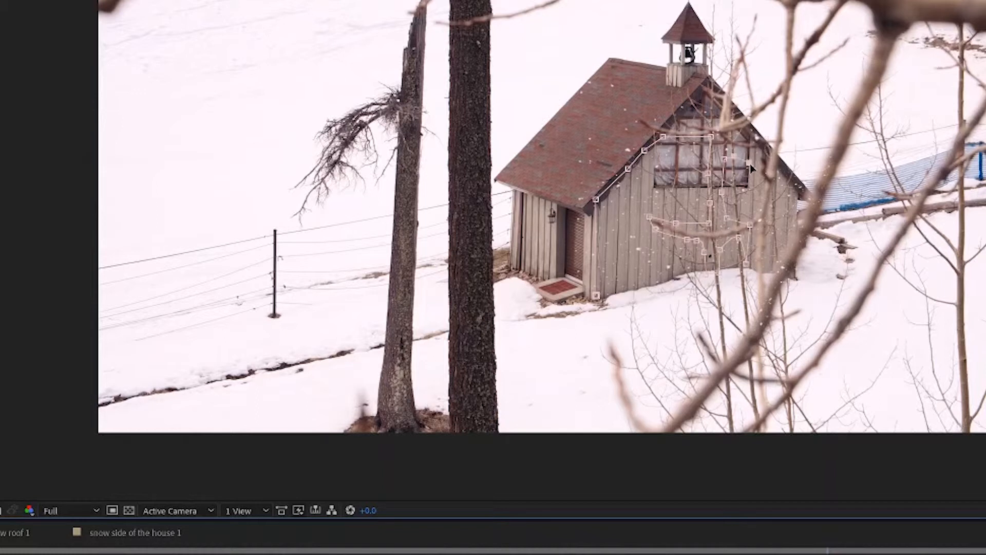
click(748, 163)
click(791, 172)
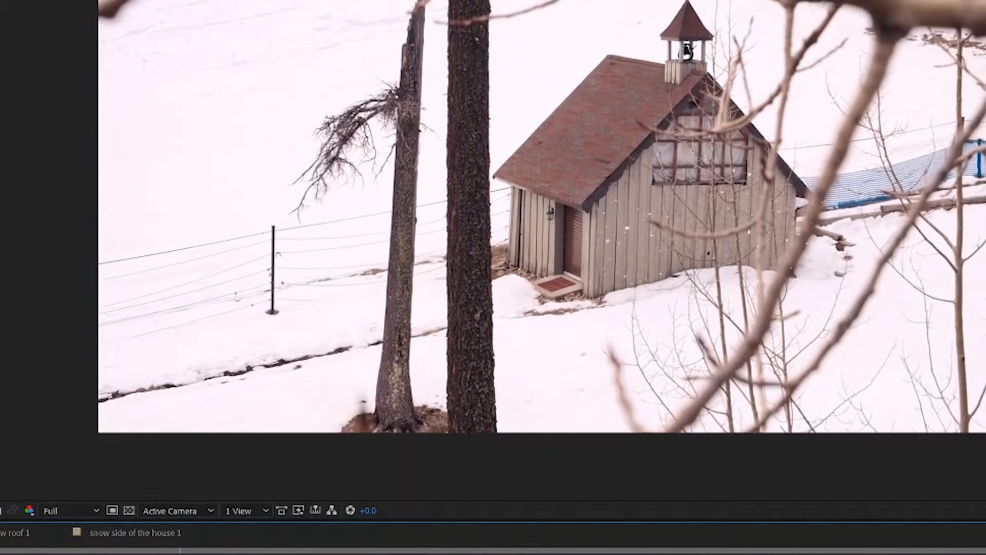
click(713, 127)
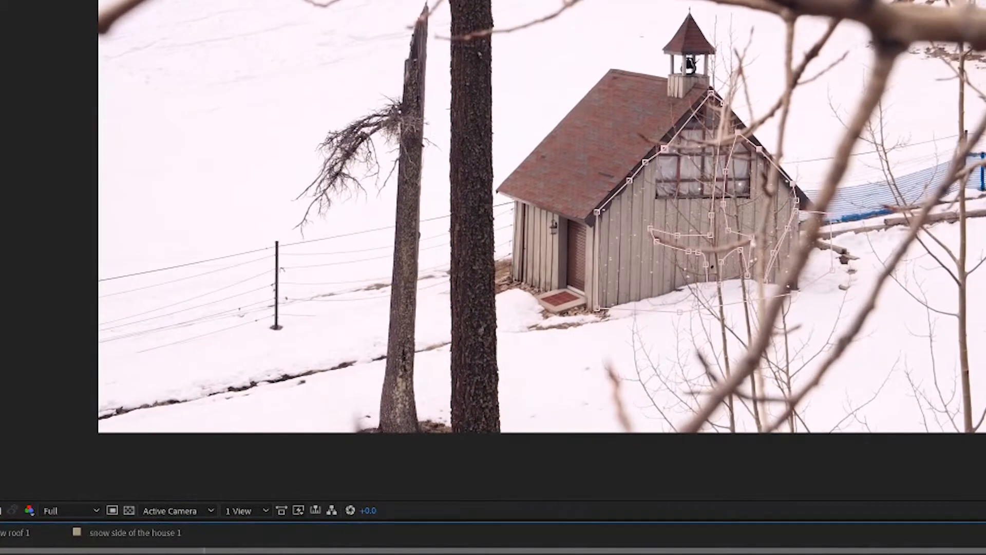
key(space)
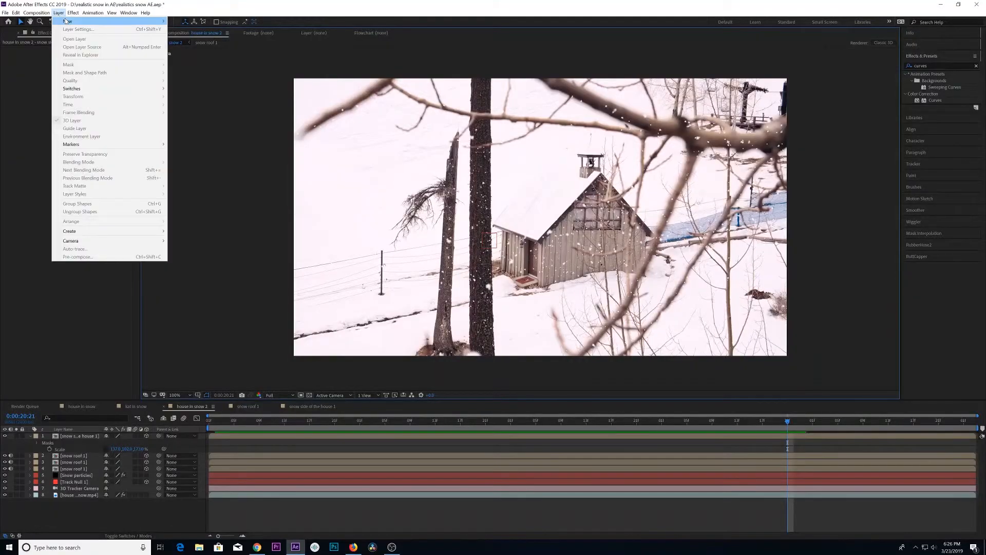
Step: Create an adjustment layer above all layers in house in snow 2 and apply the Curves effect to it
mouse_move(155, 22)
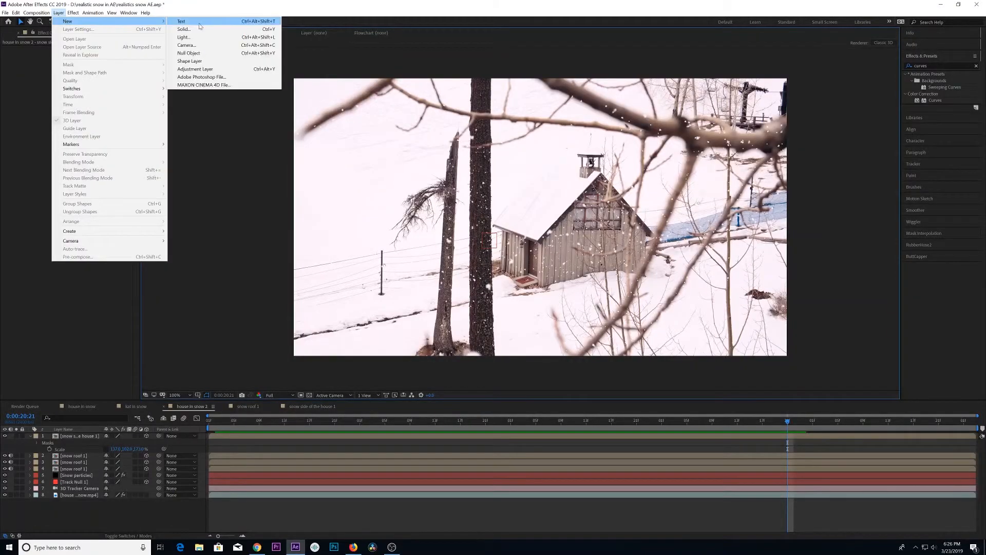
click(197, 69)
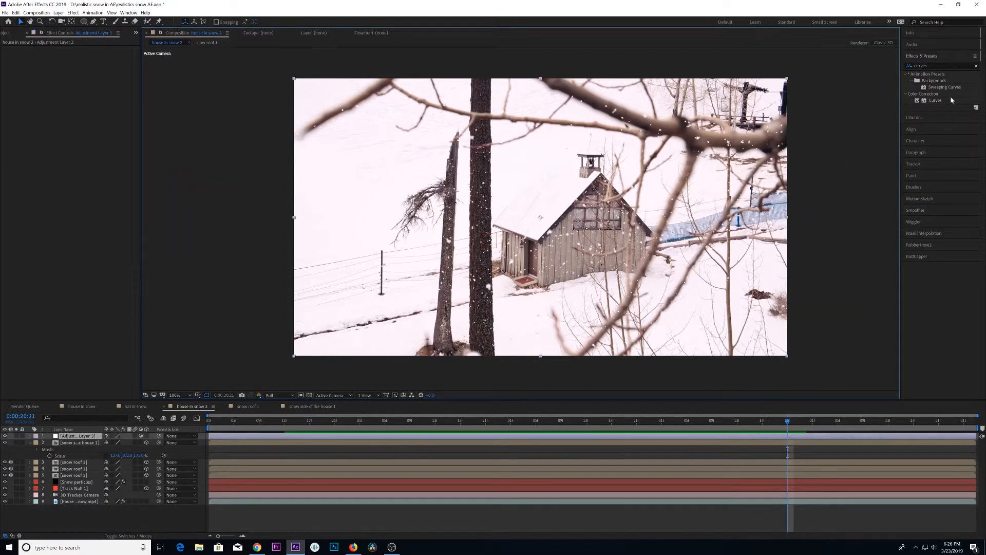
drag(939, 99, 823, 169)
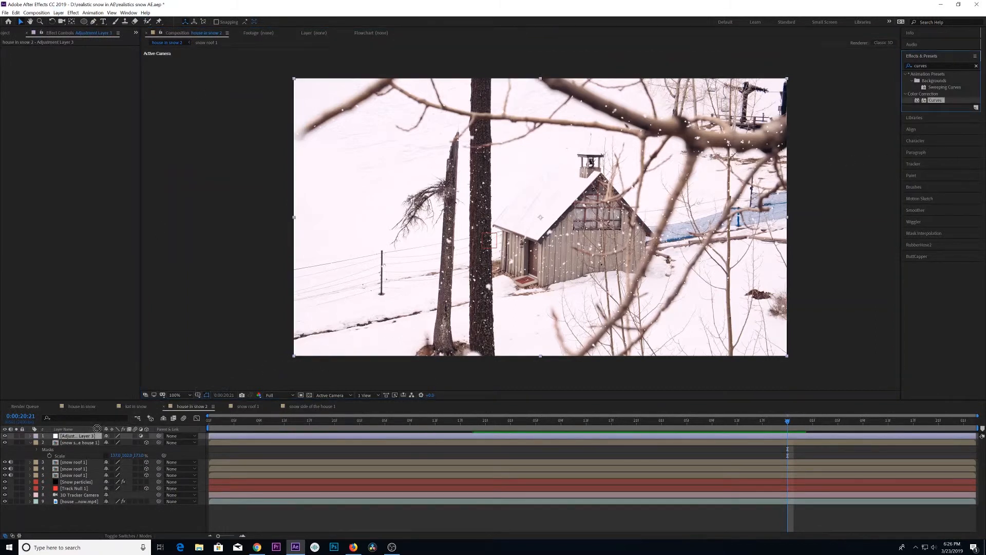
drag(88, 436, 88, 436)
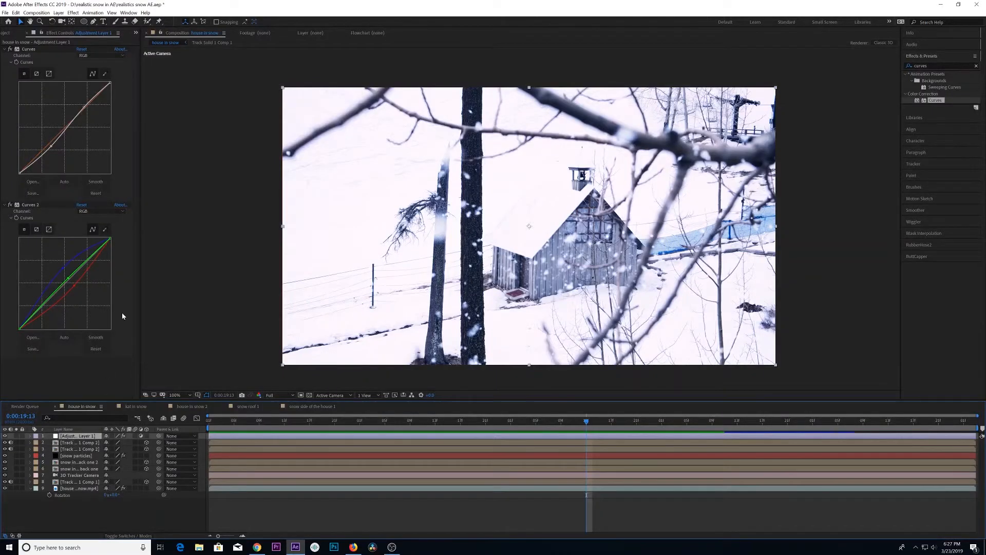
Step: Add a second Curves effect with the blue raised and red lowered, matching house in snow's grade, and play back the shot from the start
click(49, 205)
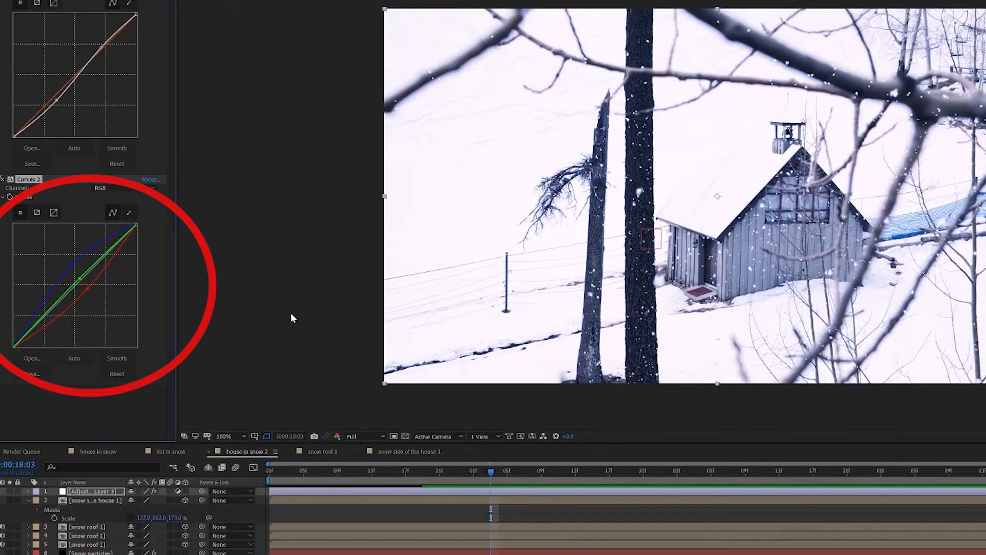
drag(439, 473, 201, 487)
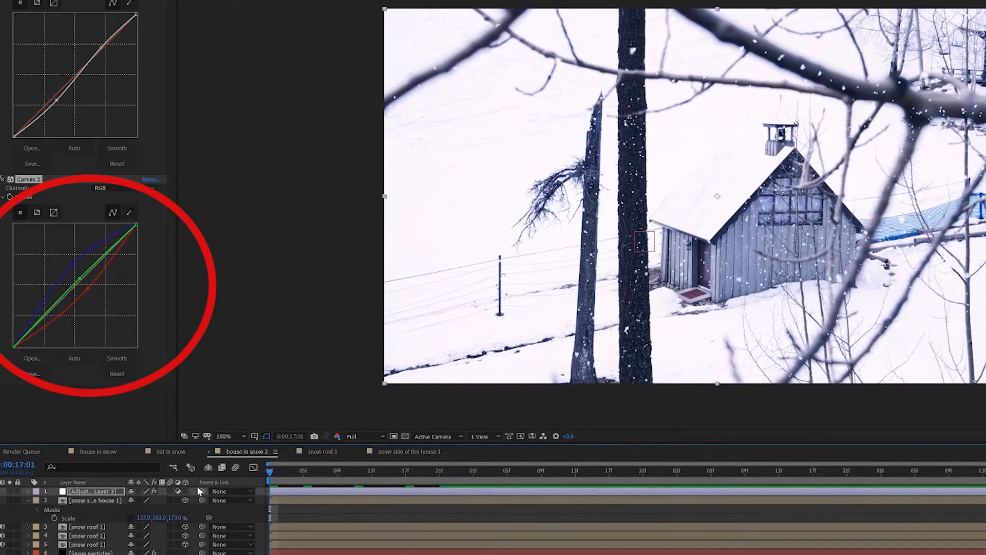
key(space)
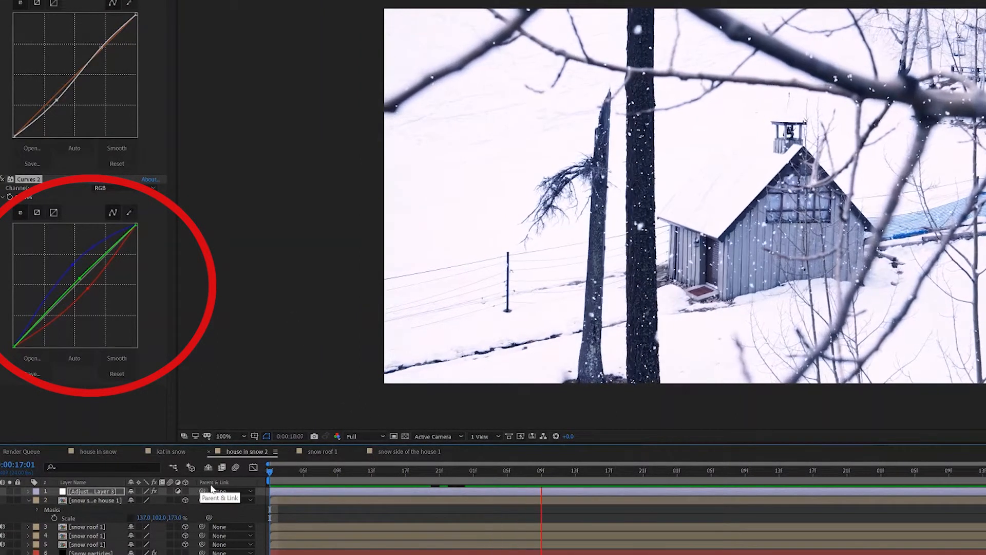